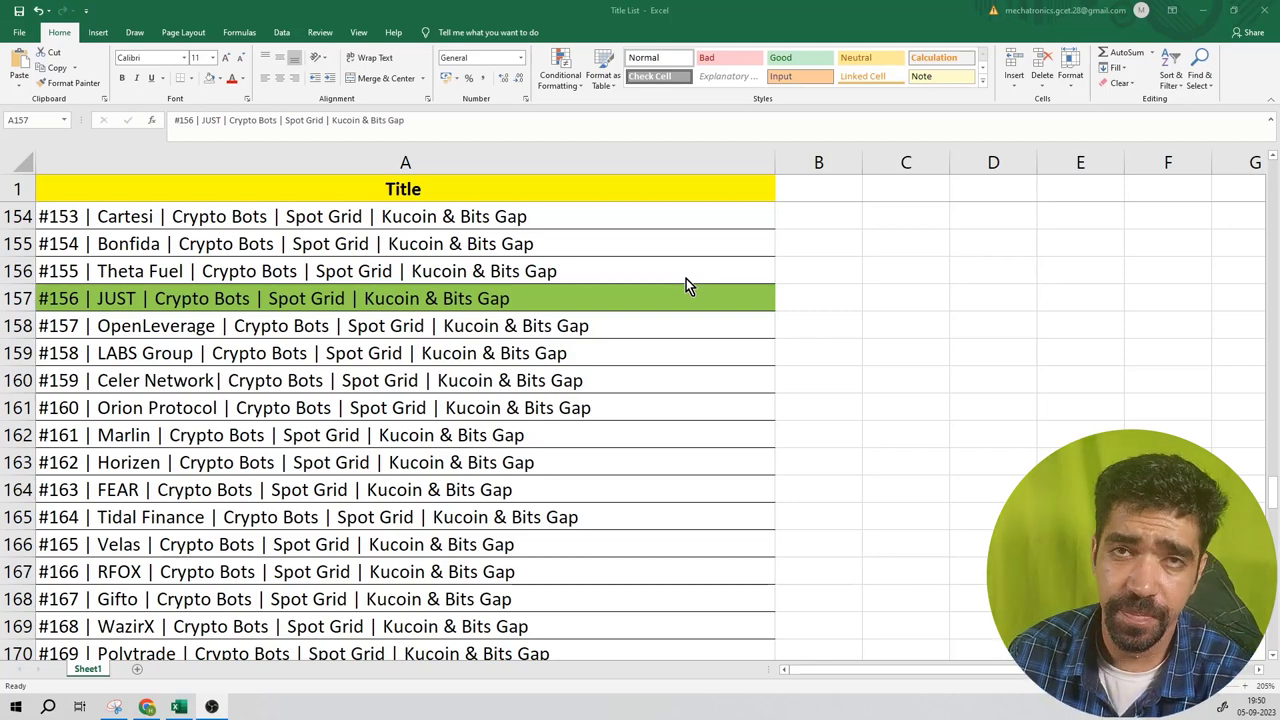
Switch from the title list to CoinMarketCap in the browser, search for "jst" and open the JUST coin page.
click(1202, 11)
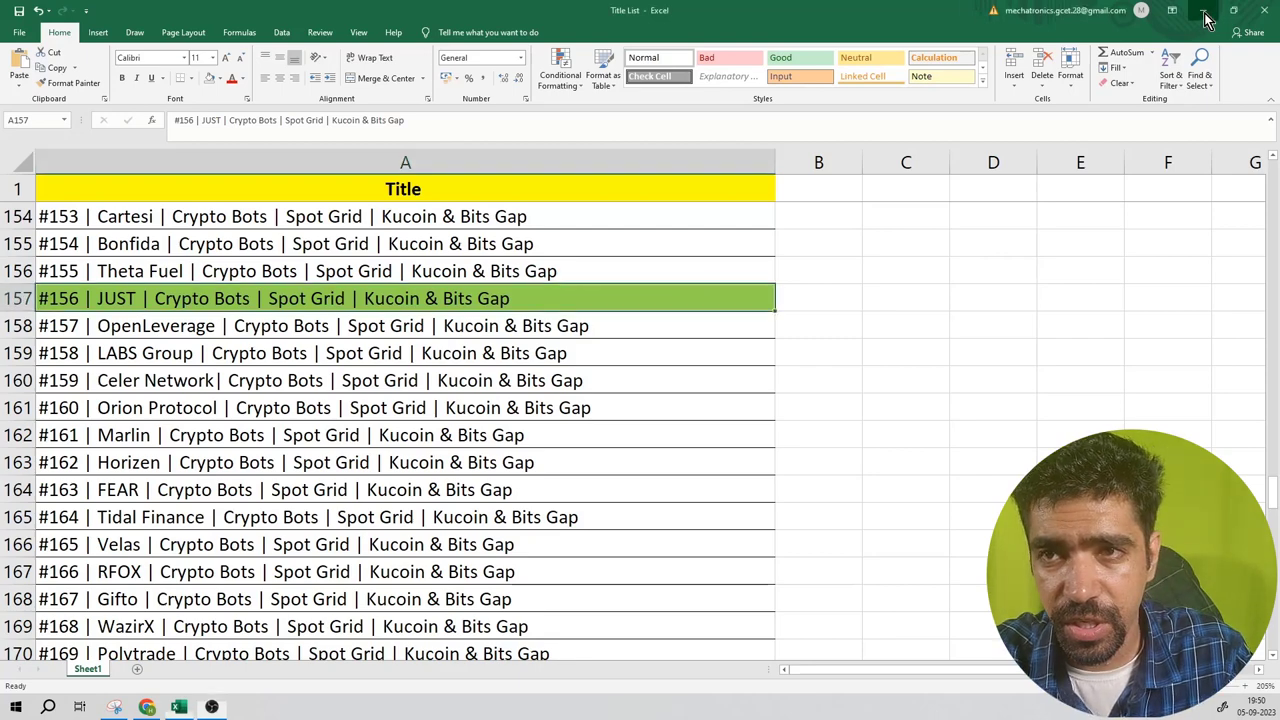
click(1152, 134)
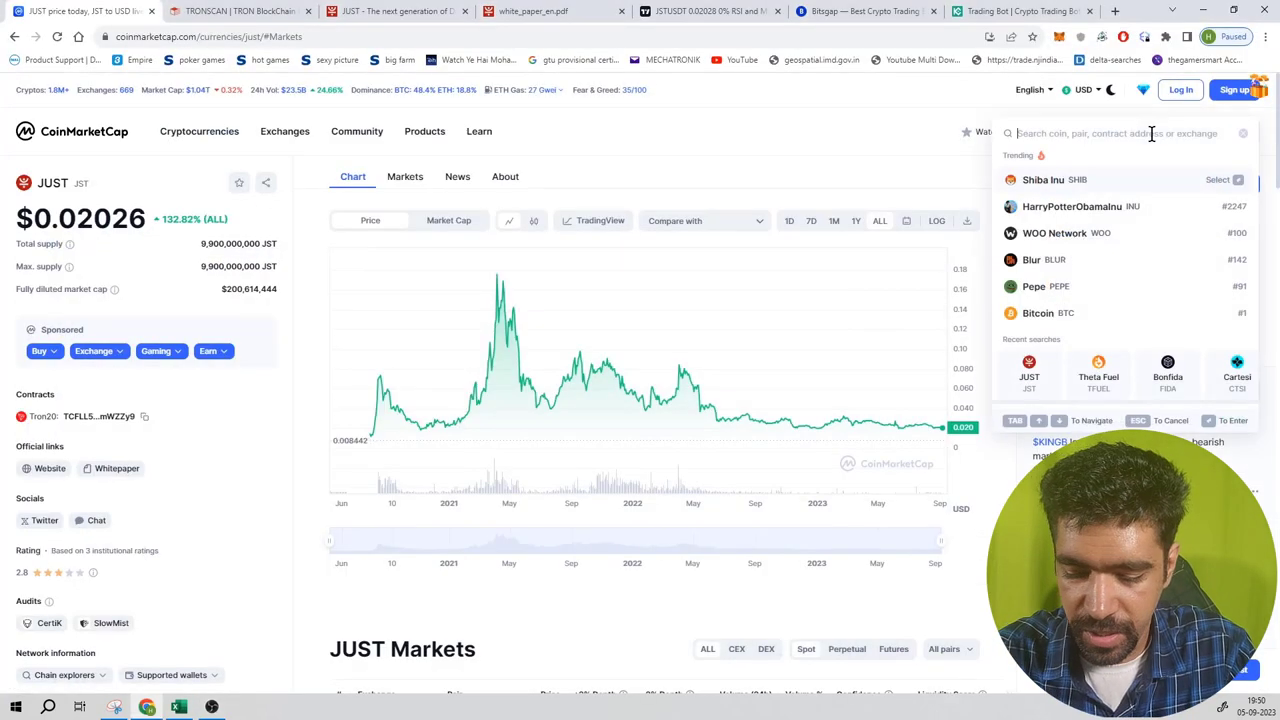
text(jst)
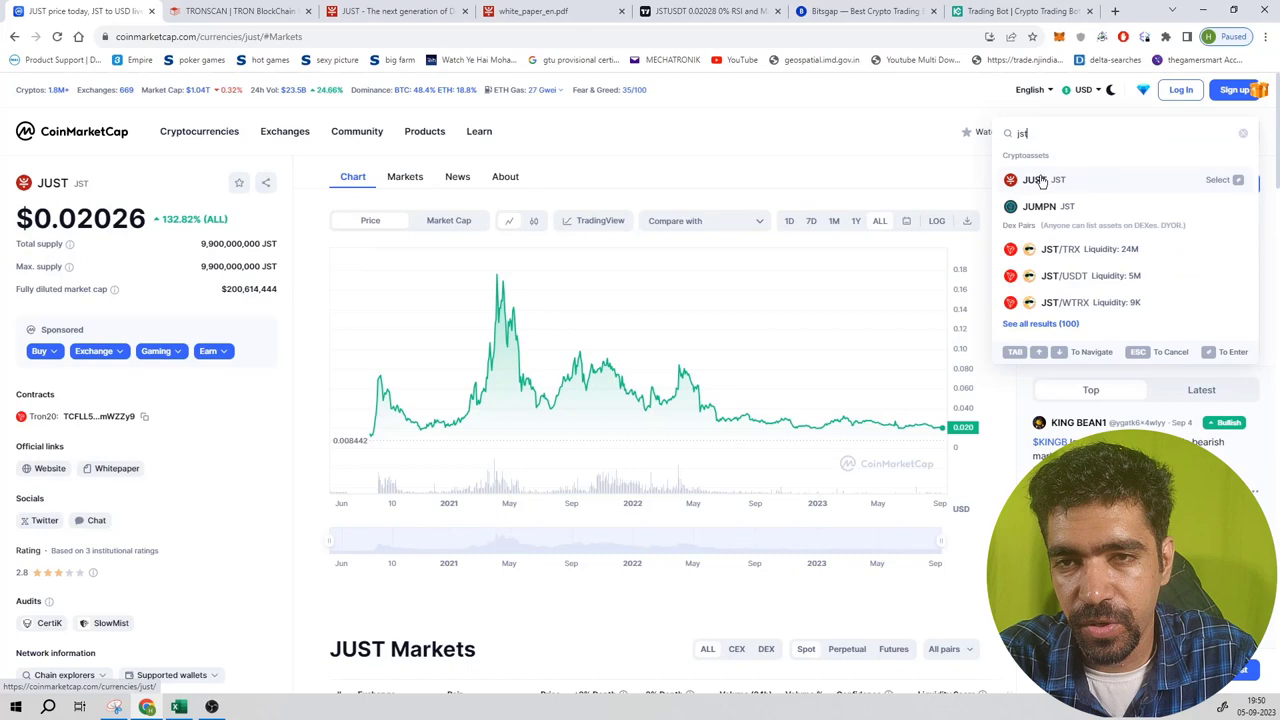
click(1064, 186)
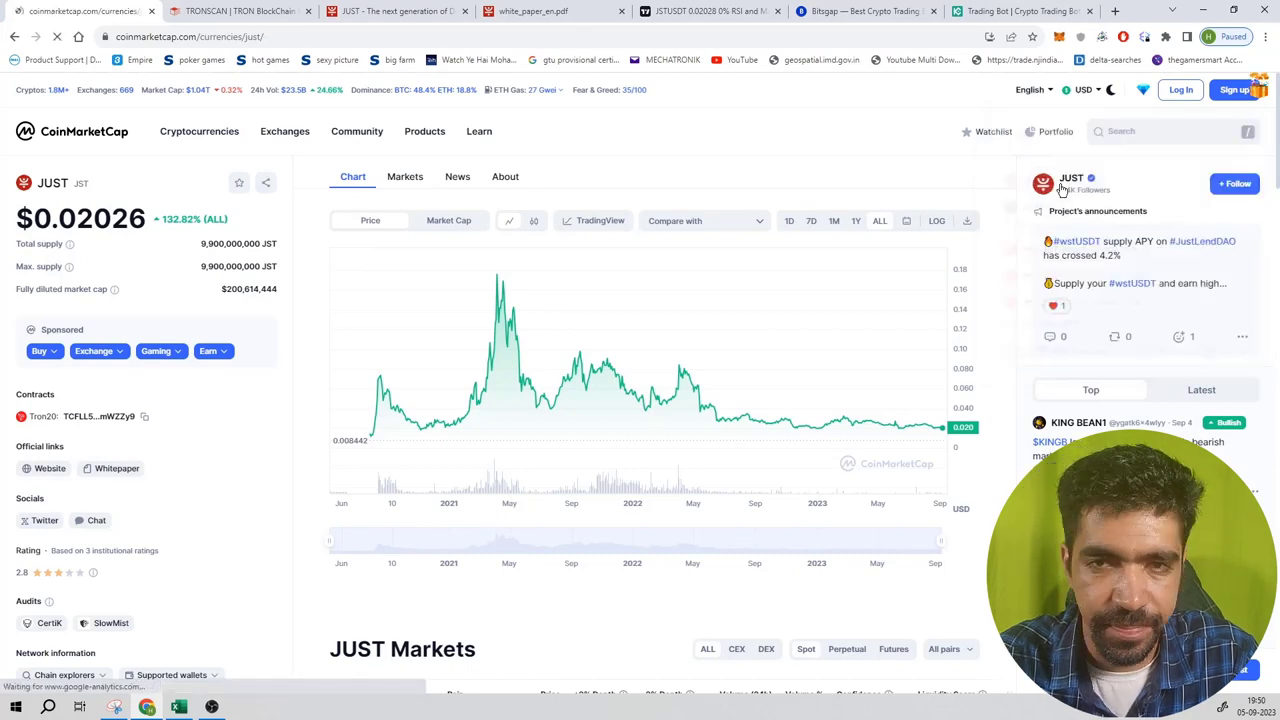
Review JUST's price, exchange markets, market cap, 24-hour volume with its rank, and circulating supply.
drag(12, 220, 130, 219)
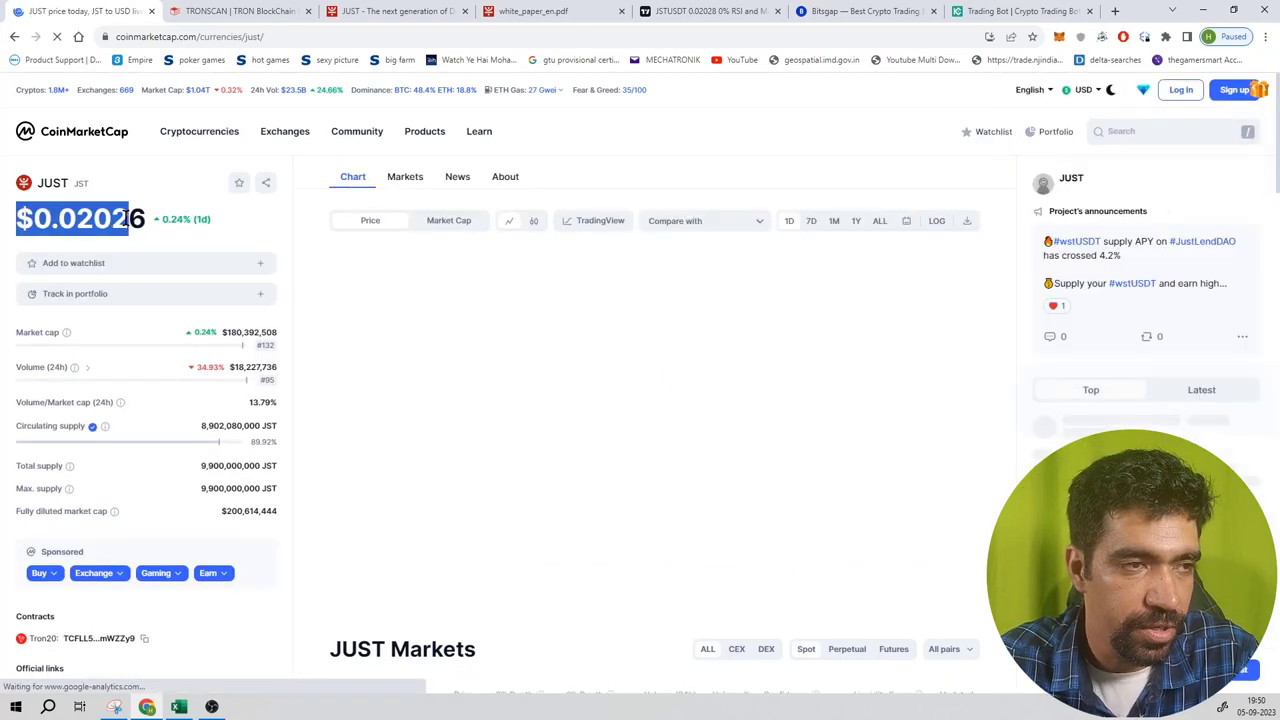
click(406, 178)
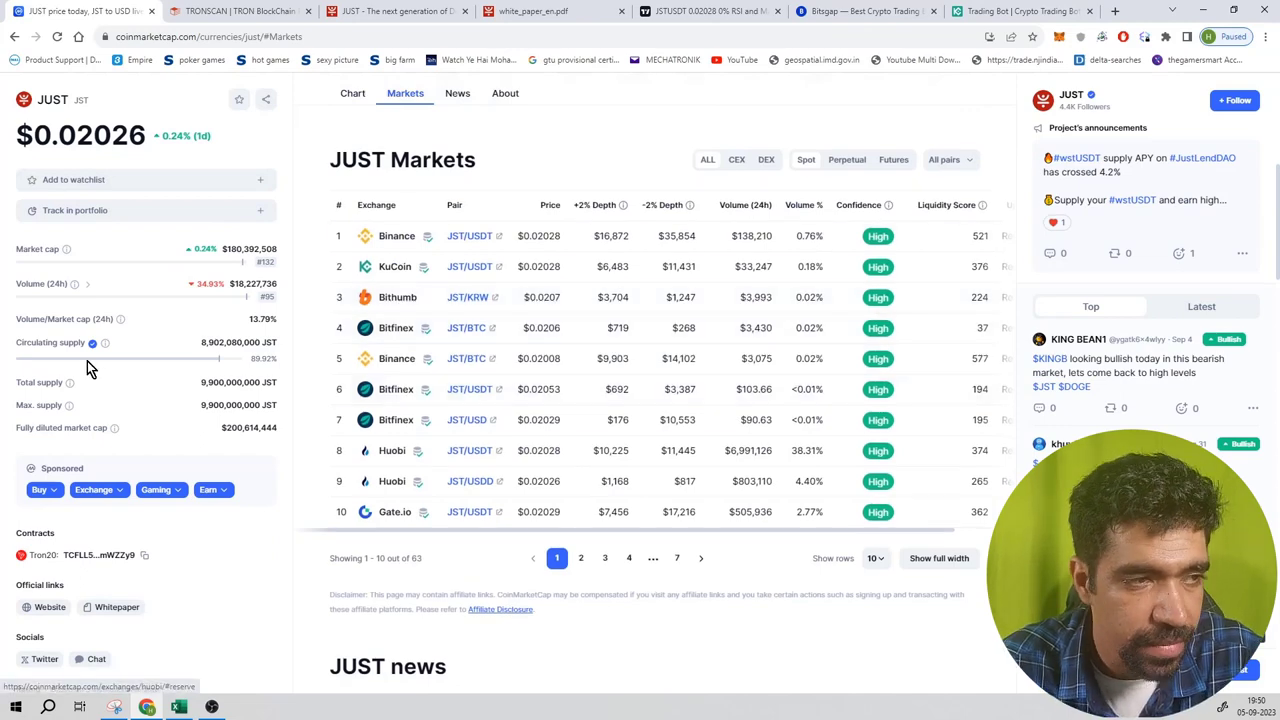
scroll(249, 252, up, 2)
drag(277, 249, 240, 284)
click(258, 287)
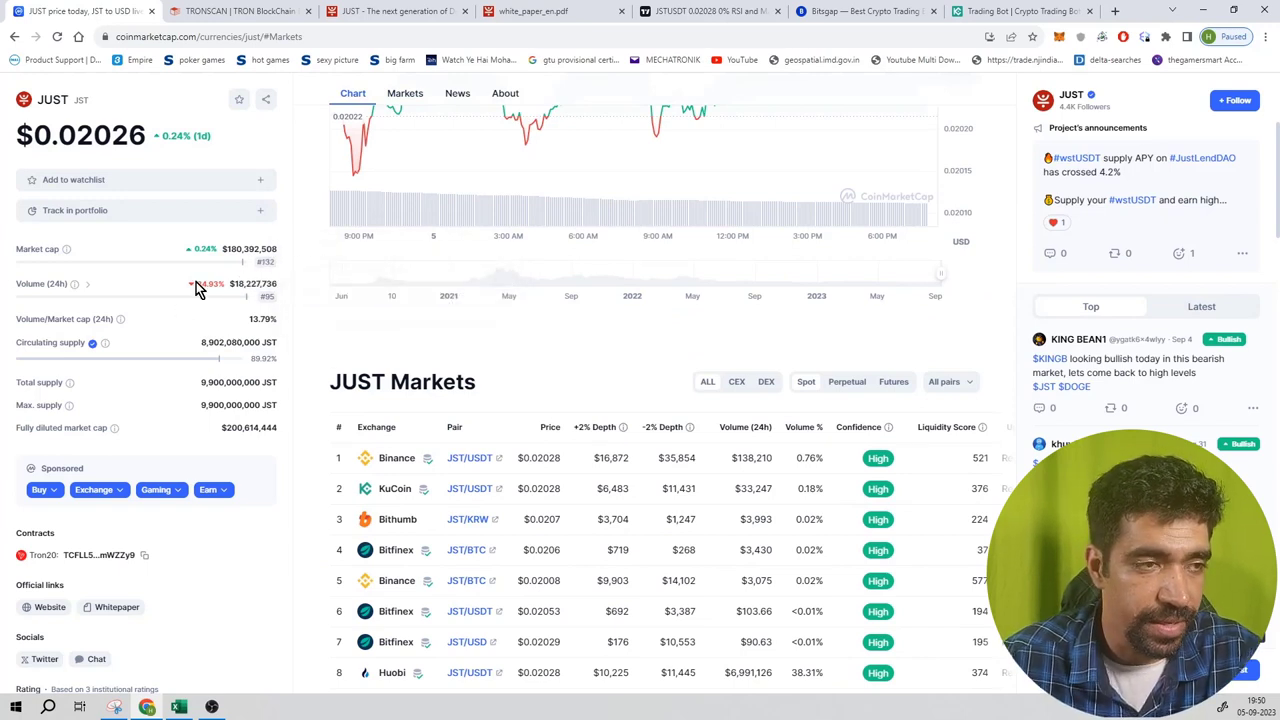
mouse_move(268, 300)
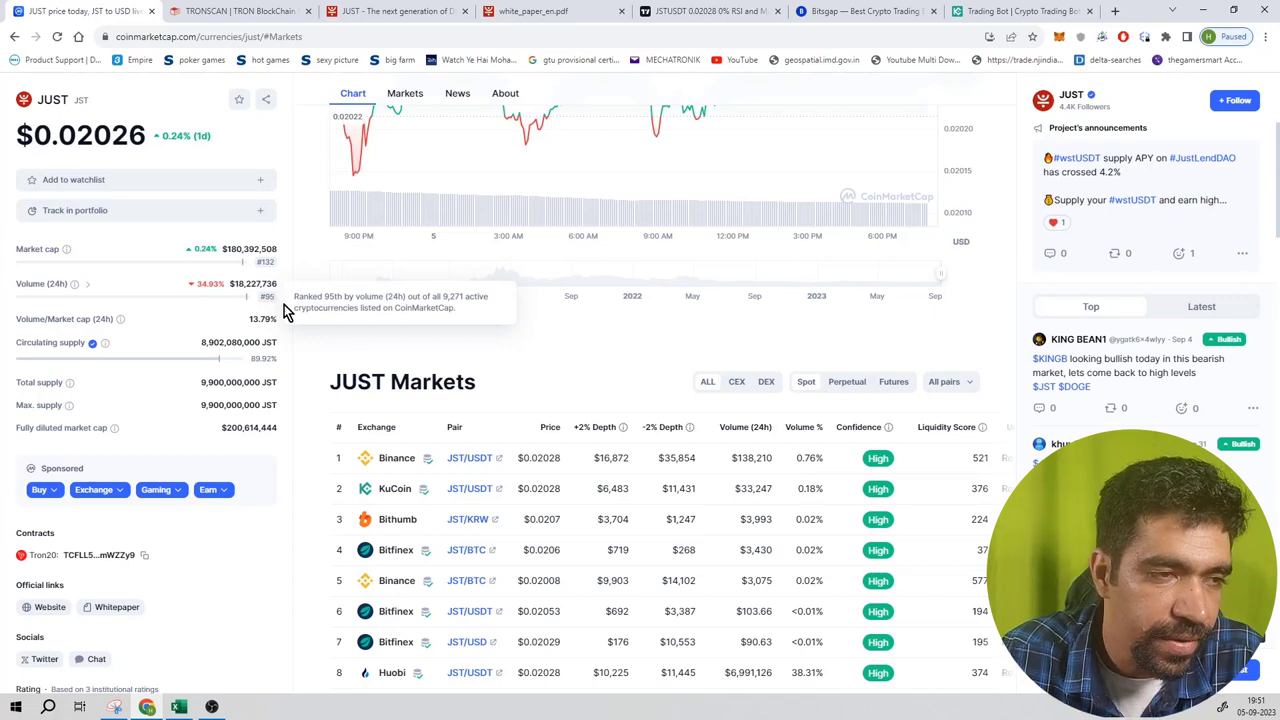
drag(15, 342, 85, 343)
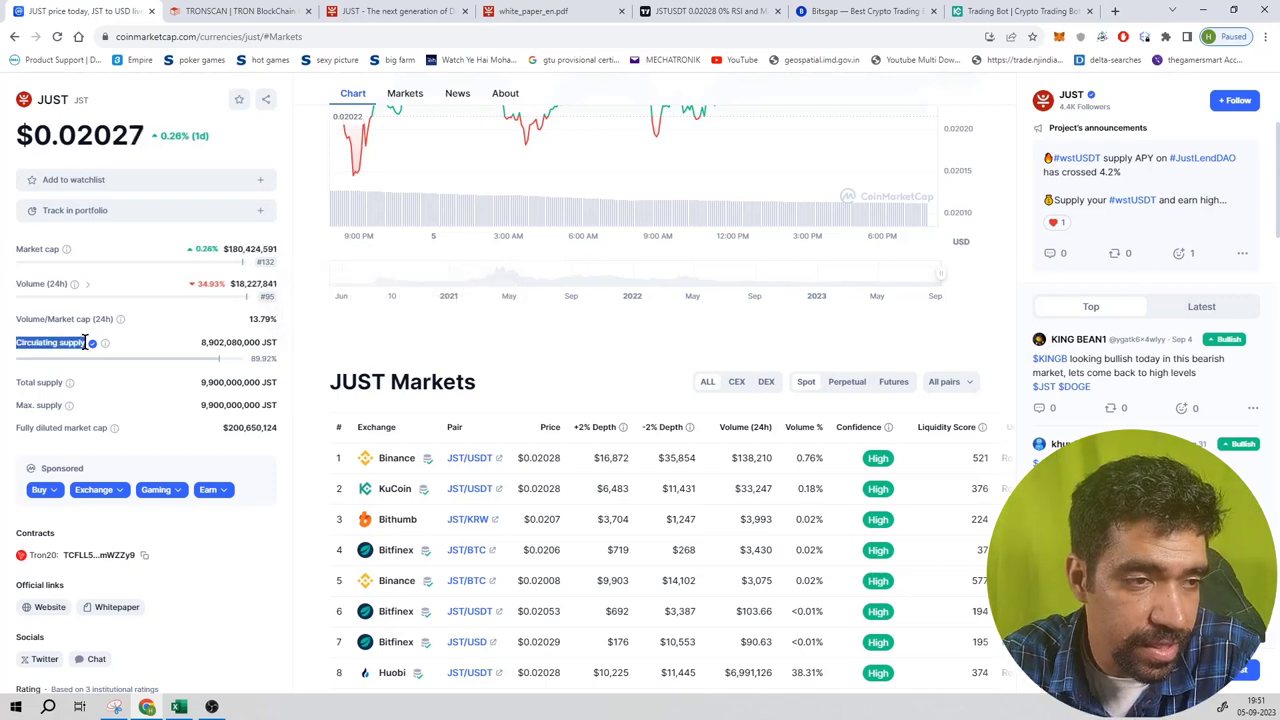
drag(201, 342, 256, 342)
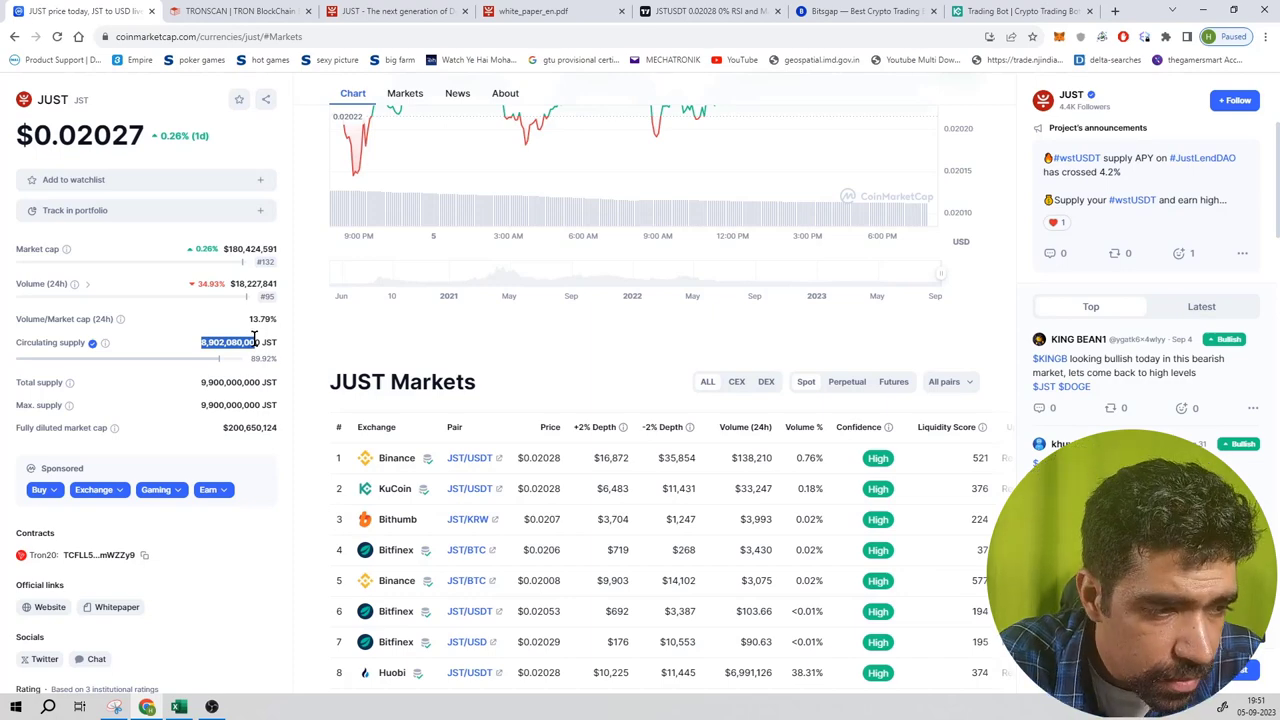
scroll(37, 535, down, 1)
click(62, 444)
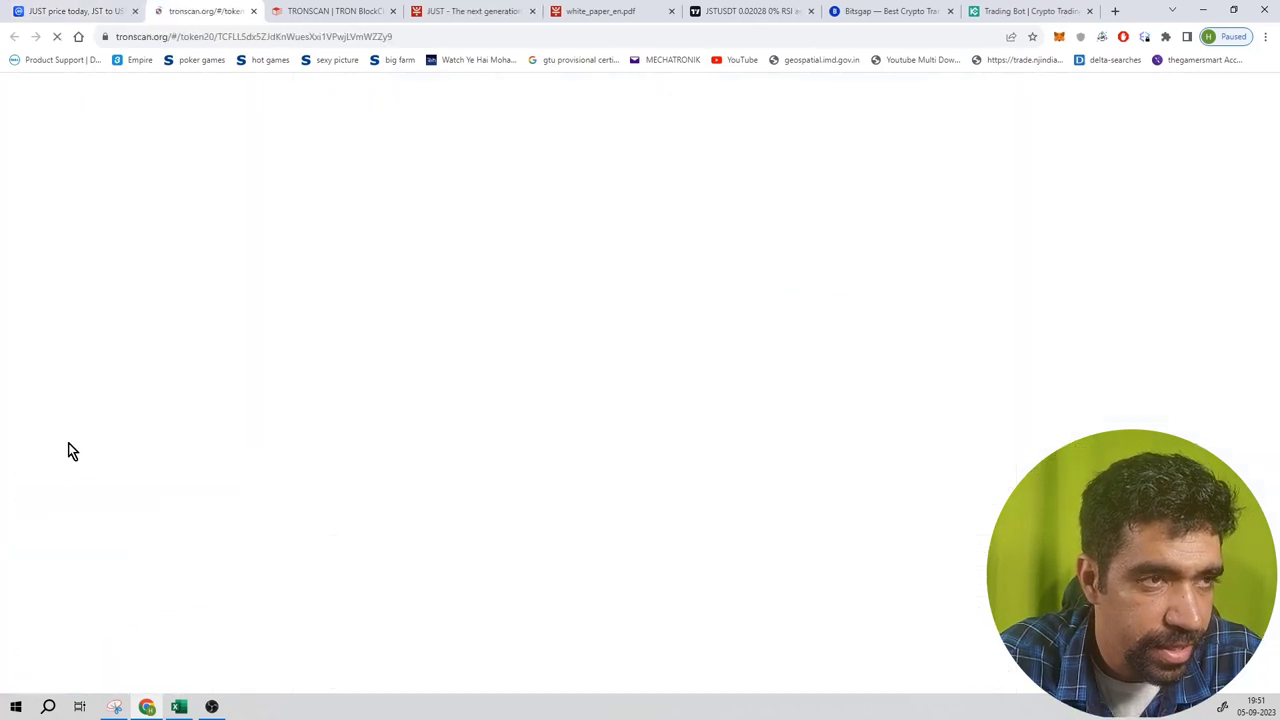
click(269, 12)
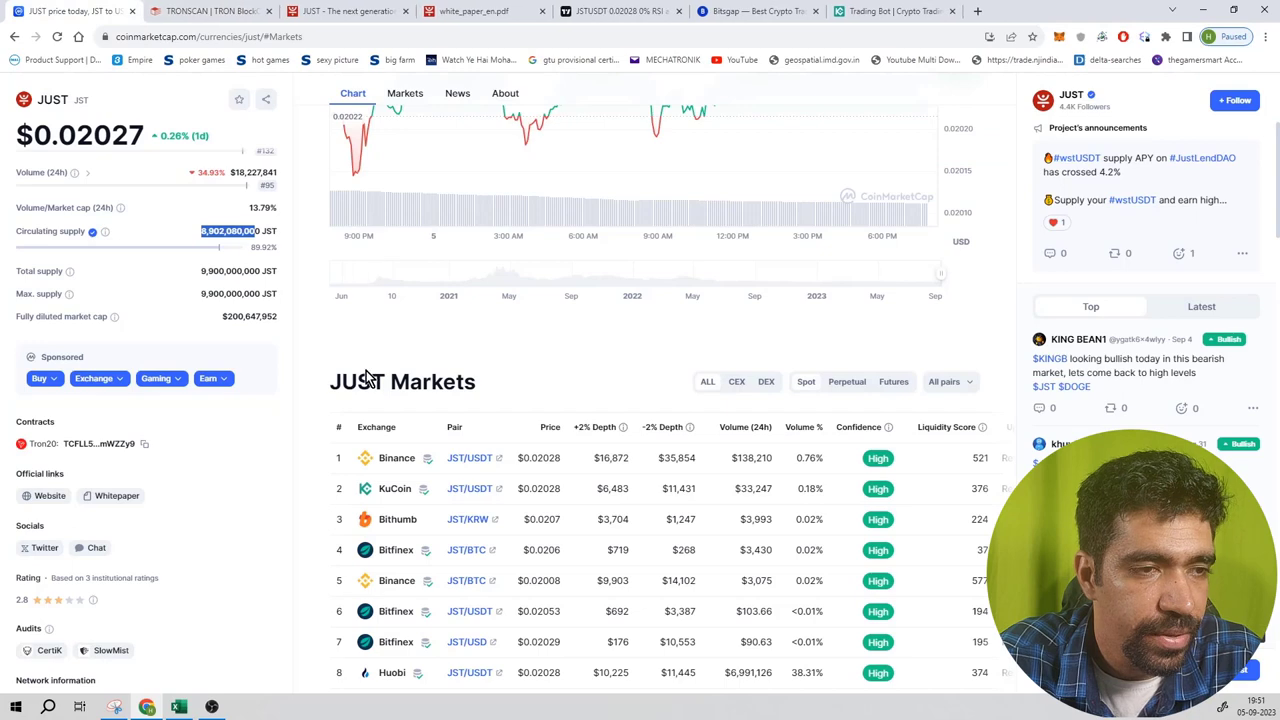
Examine the JST token holders and the largest holders' percentages on Tronscan, and close that page.
click(229, 11)
scroll(156, 478, down, 2)
scroll(154, 443, down, 1)
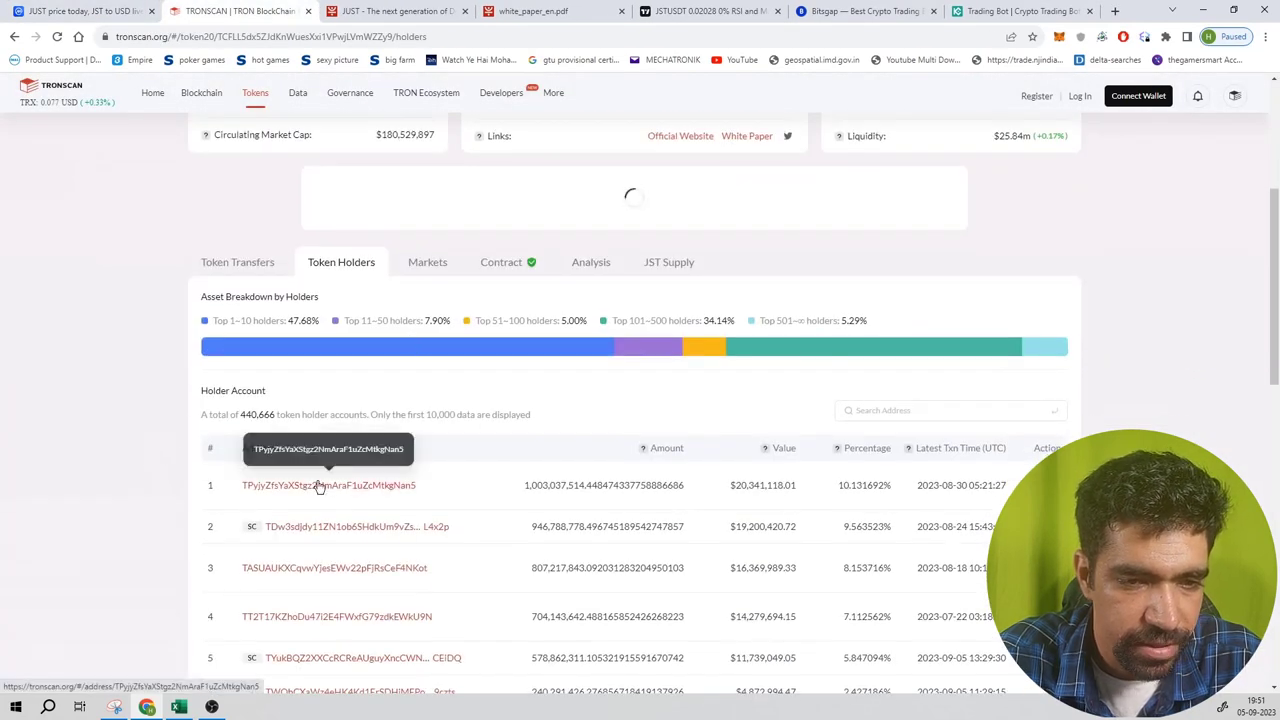
double_click(857, 487)
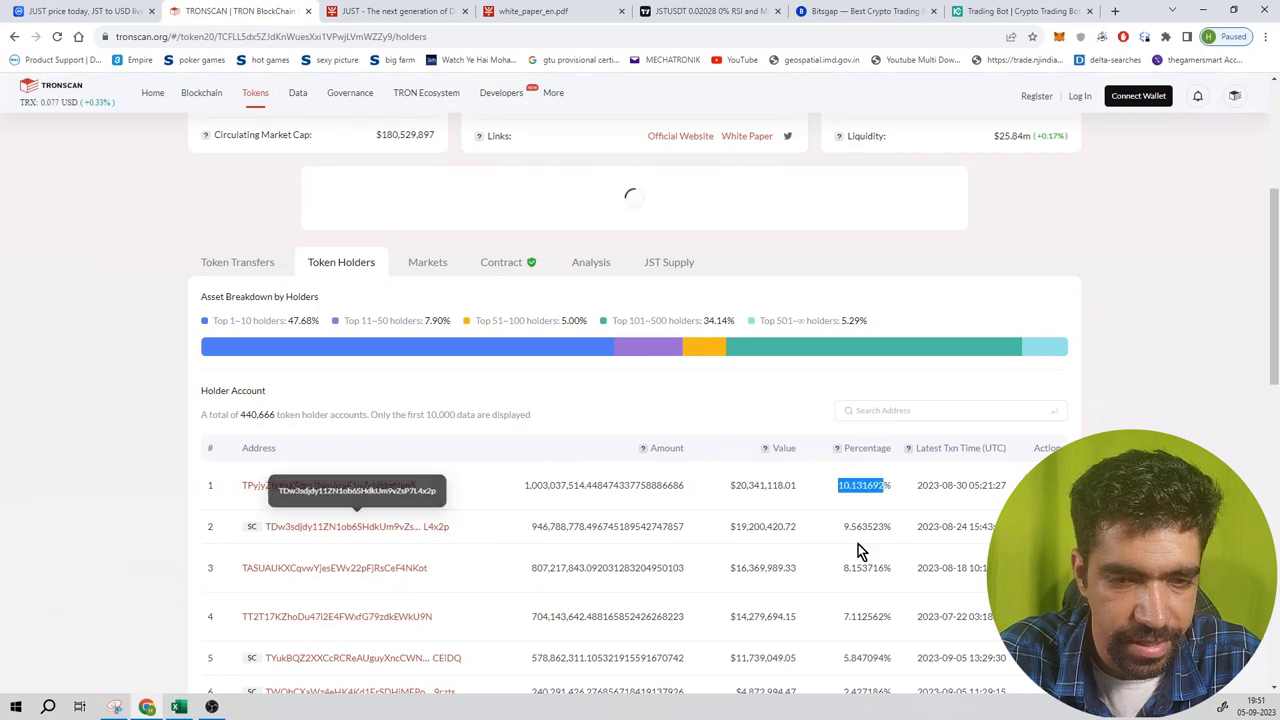
double_click(883, 526)
scroll(289, 346, down, 5)
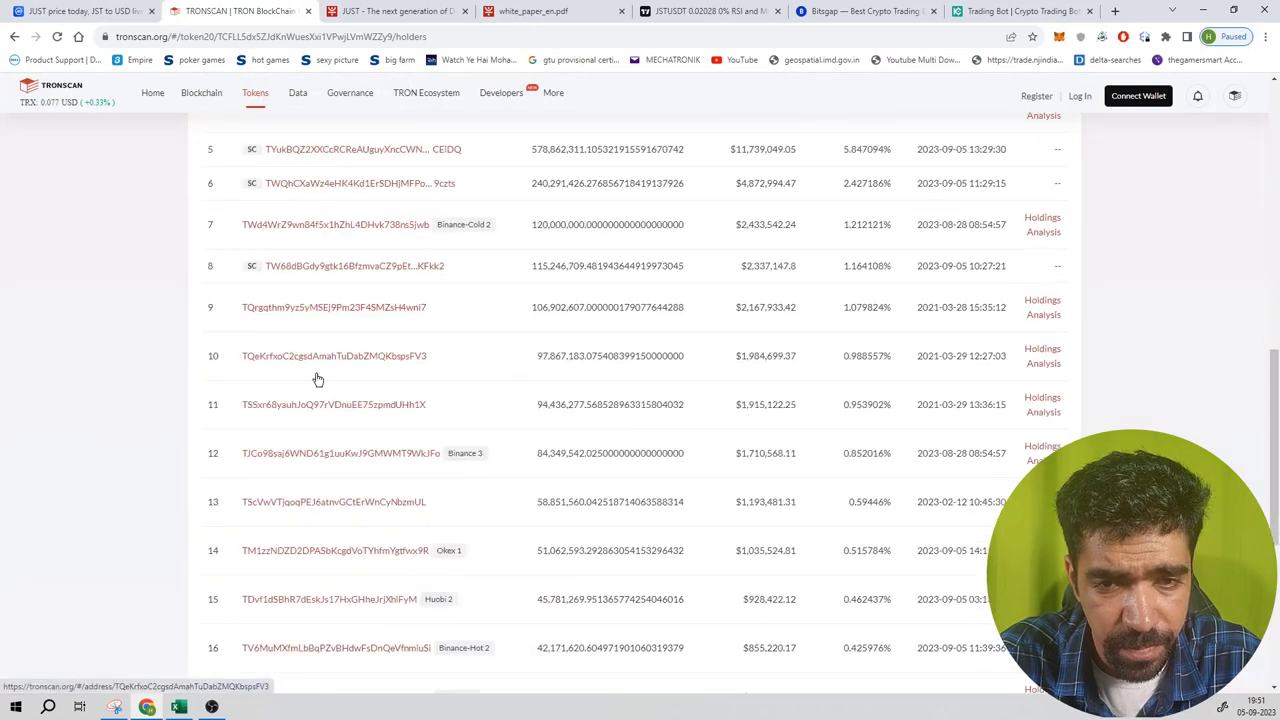
scroll(317, 374, up, 8)
scroll(321, 336, down, 1)
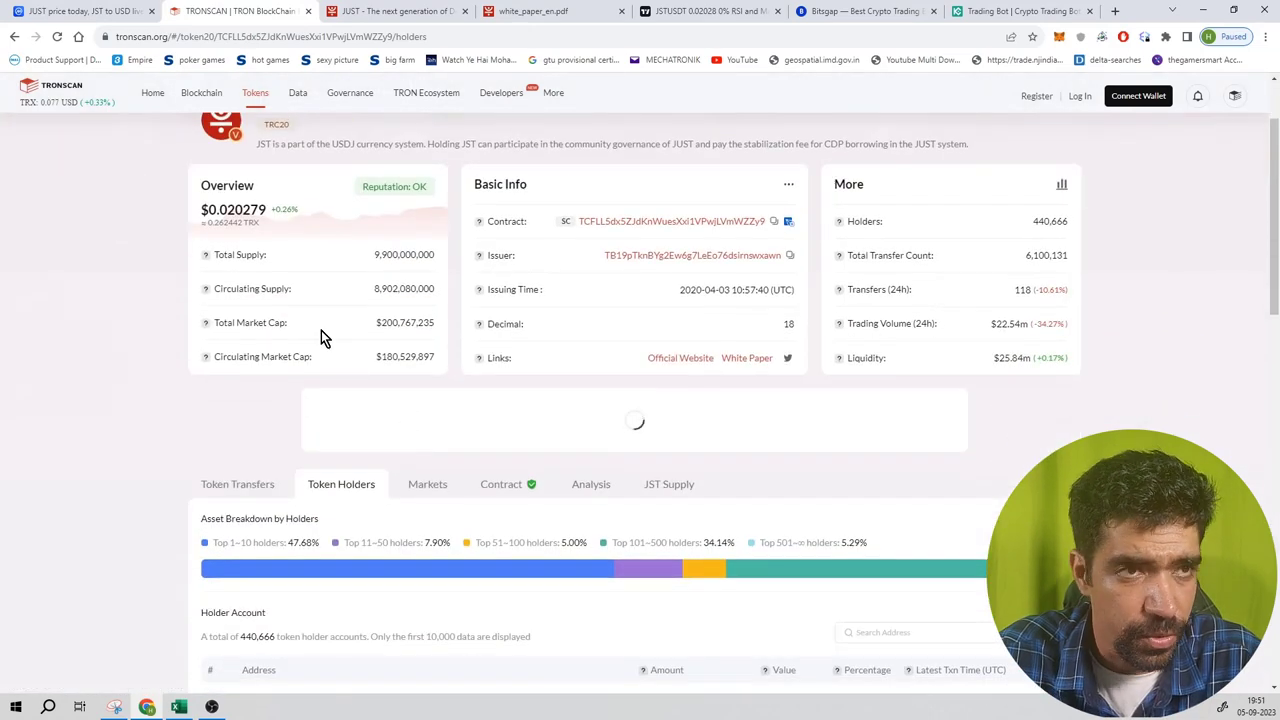
click(308, 12)
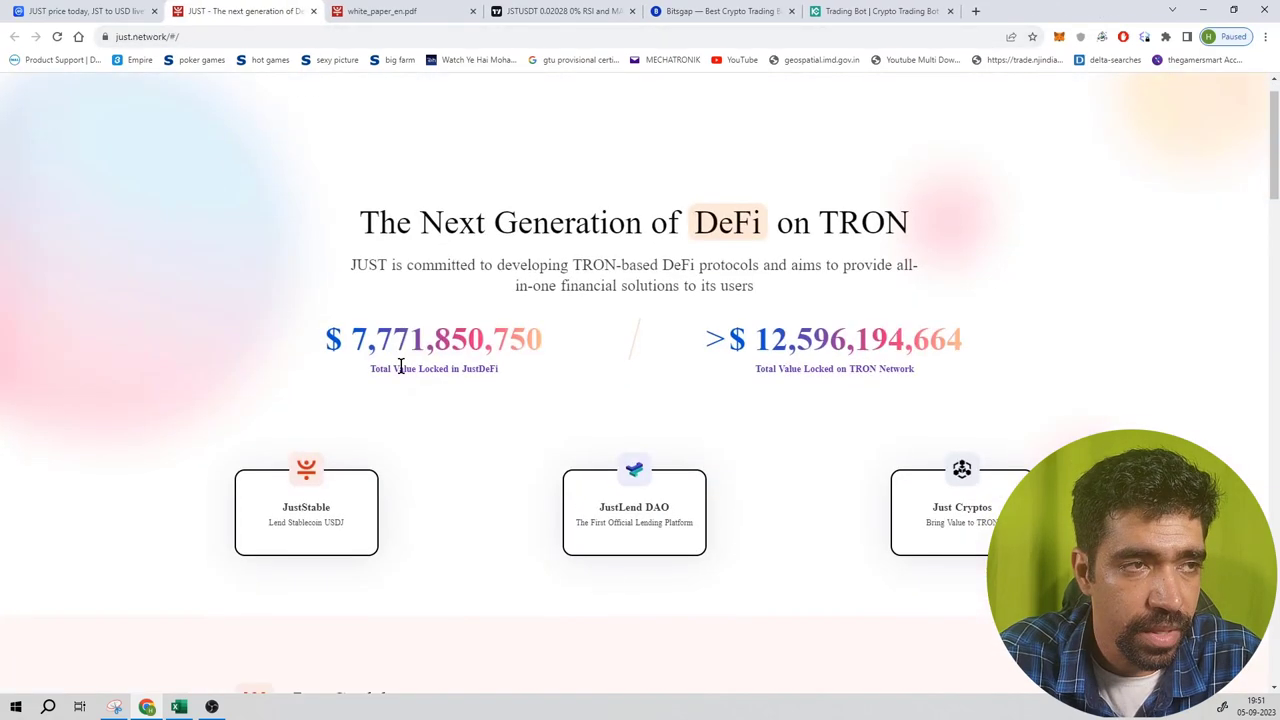
Look through the JUST project homepage and read its main headline about DeFi on TRON.
scroll(366, 302, down, 4)
scroll(364, 304, up, 4)
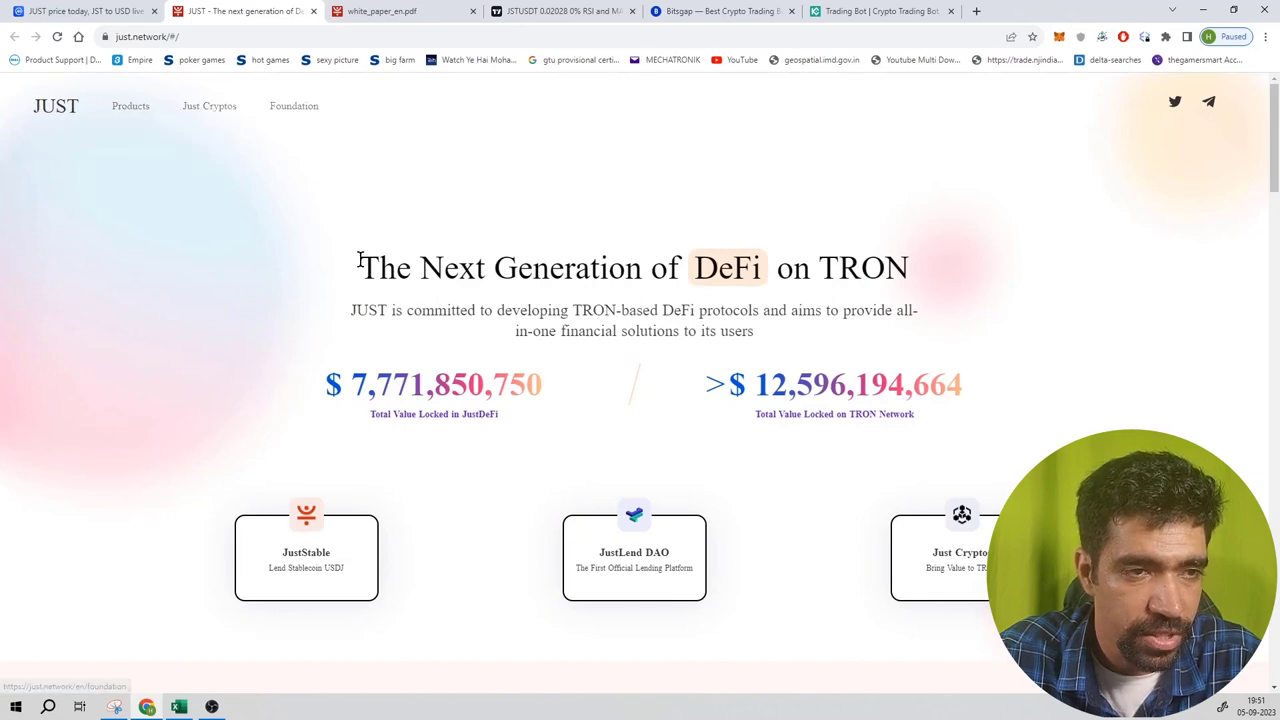
drag(360, 260, 993, 268)
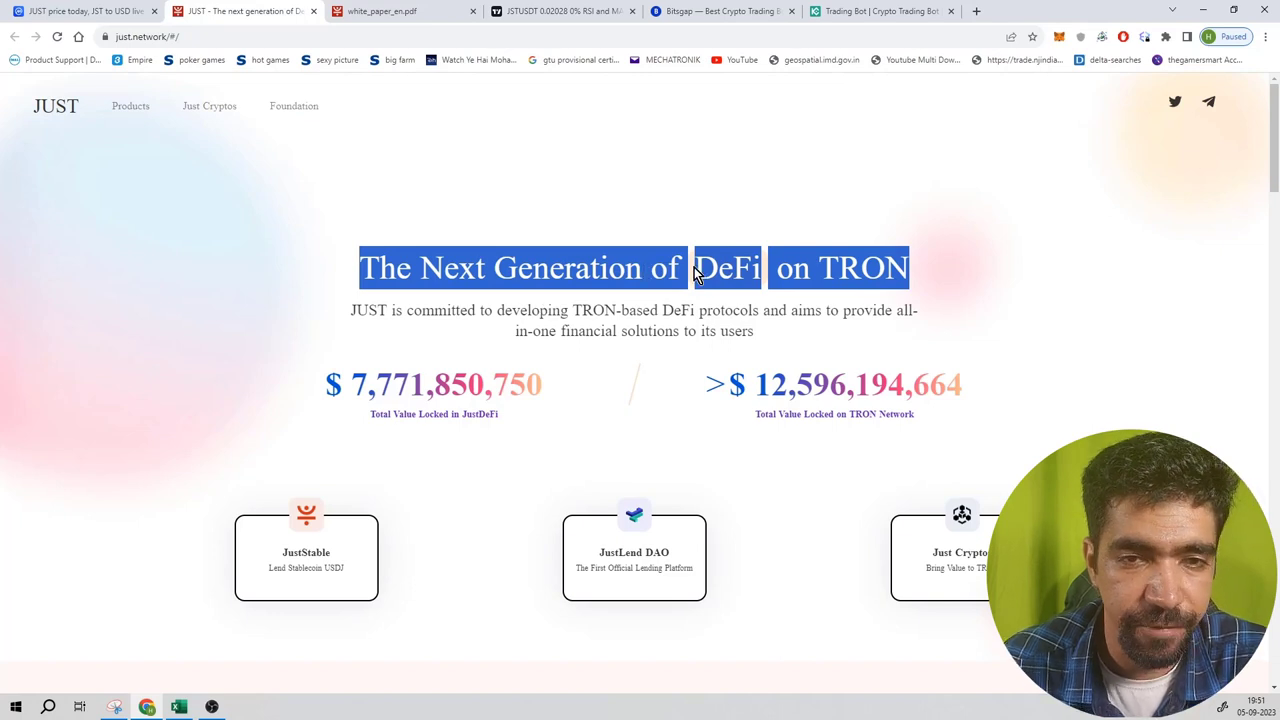
click(916, 270)
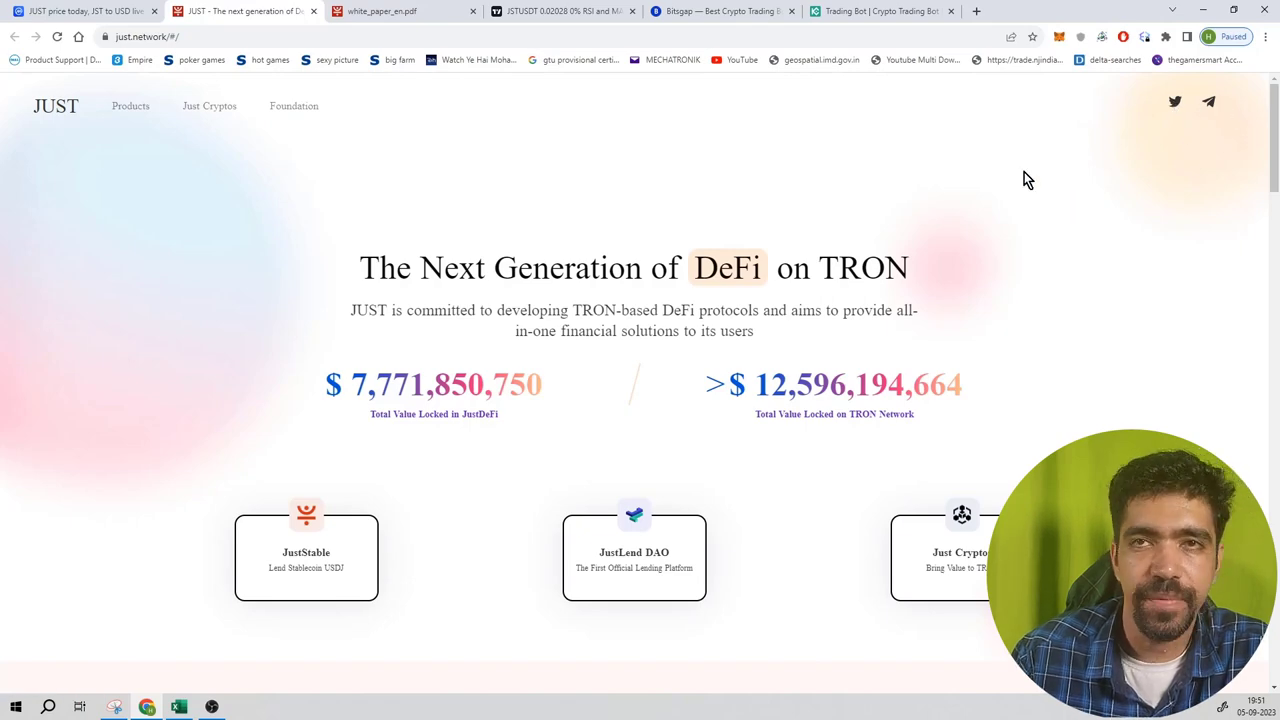
Open the JUST white paper and read the title, document type and author team on its cover page.
click(391, 11)
scroll(500, 310, down, 8)
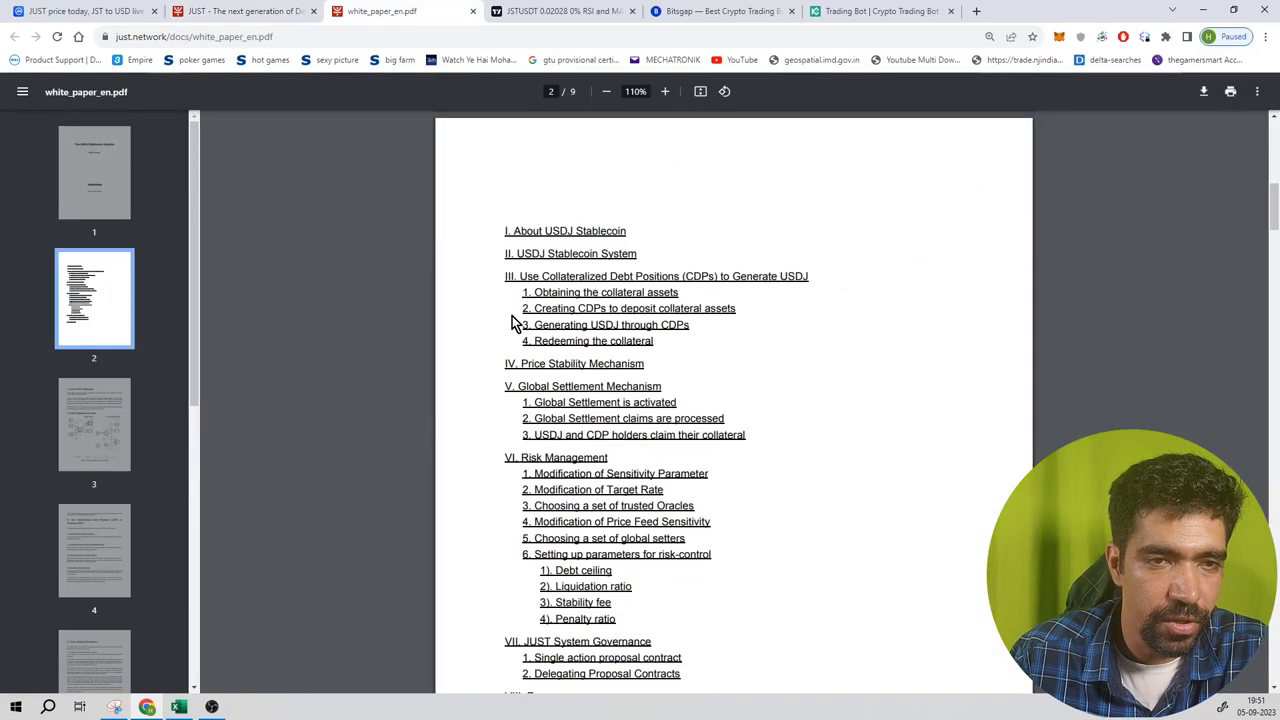
scroll(511, 323, up, 8)
scroll(623, 310, down, 5)
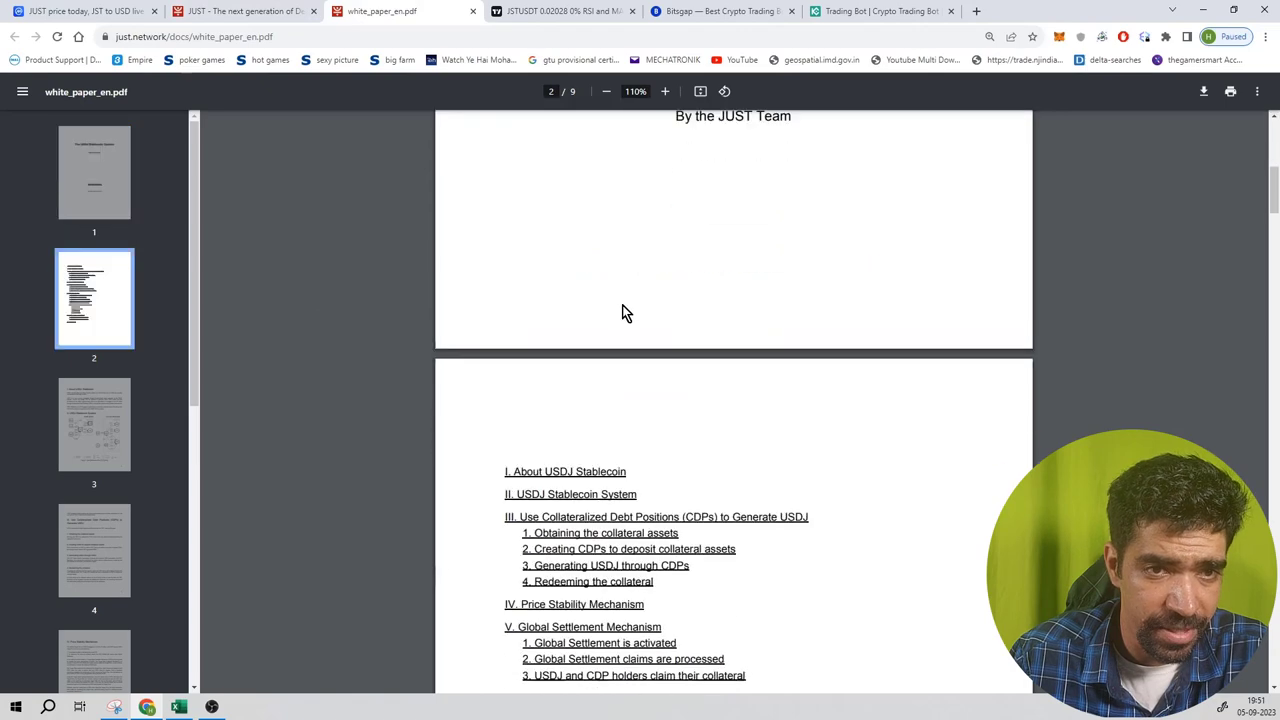
scroll(635, 308, up, 5)
drag(568, 262, 896, 262)
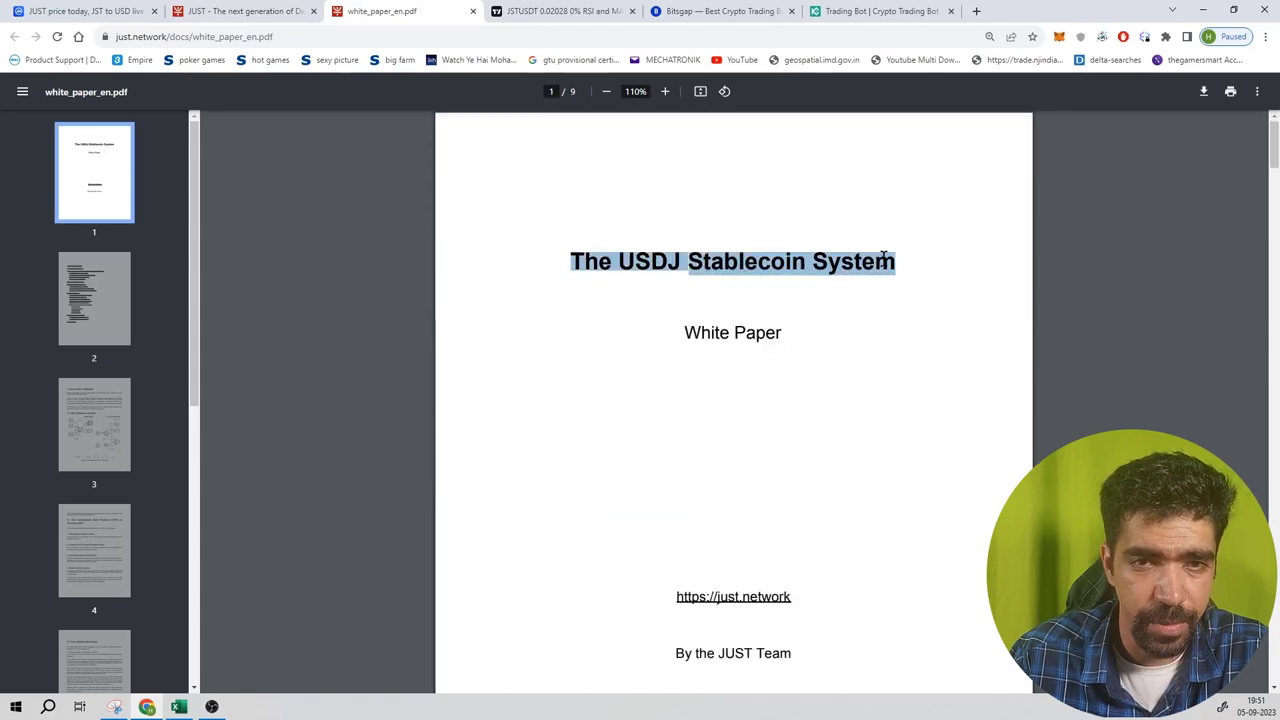
click(874, 329)
drag(686, 333, 815, 333)
click(815, 333)
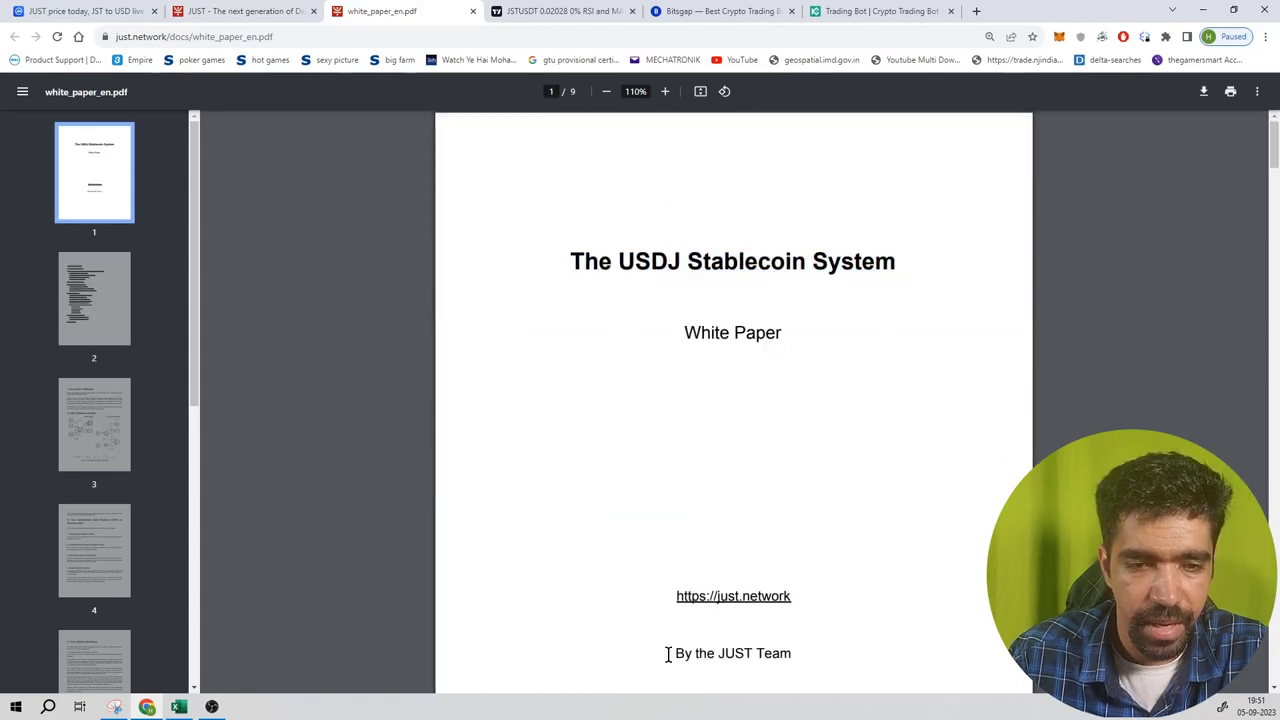
drag(797, 652, 657, 651)
click(810, 651)
Skim the white paper from the table of contents to the JUST System Governance section, and close the document.
scroll(780, 463, down, 5)
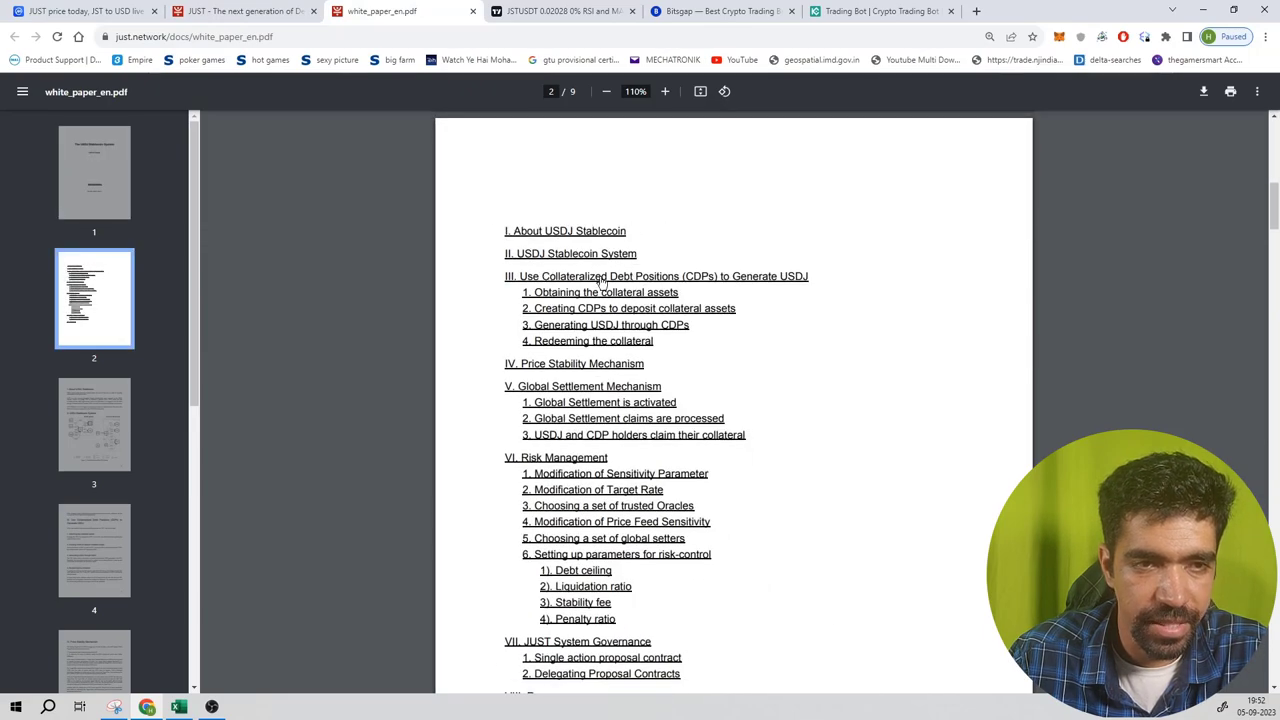
scroll(508, 262, down, 8)
scroll(600, 288, down, 20)
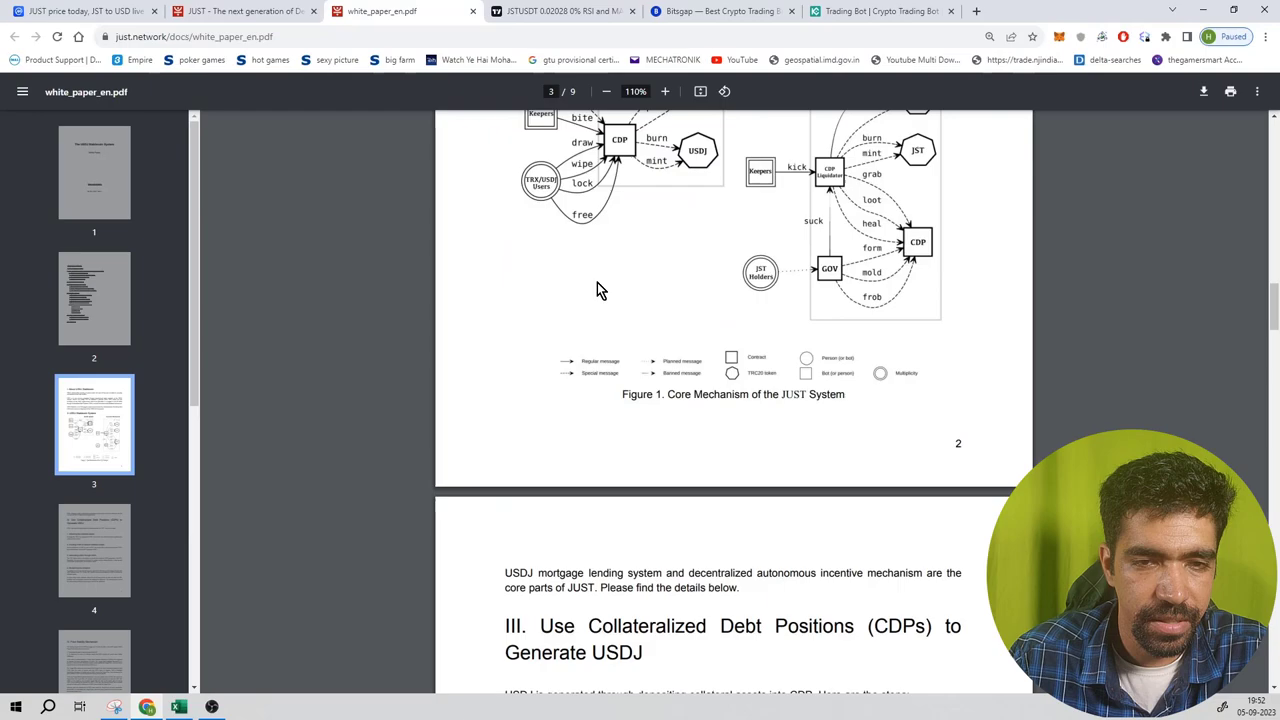
scroll(597, 288, down, 12)
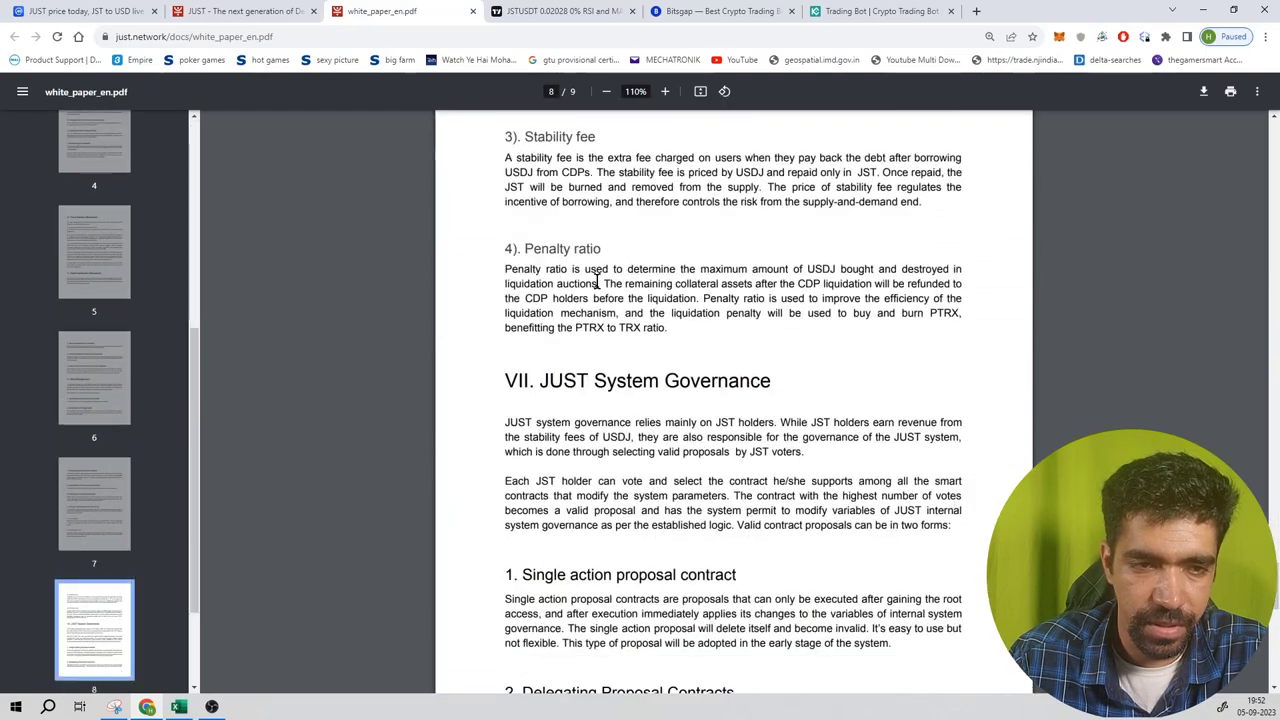
scroll(597, 283, up, 15)
scroll(597, 280, up, 18)
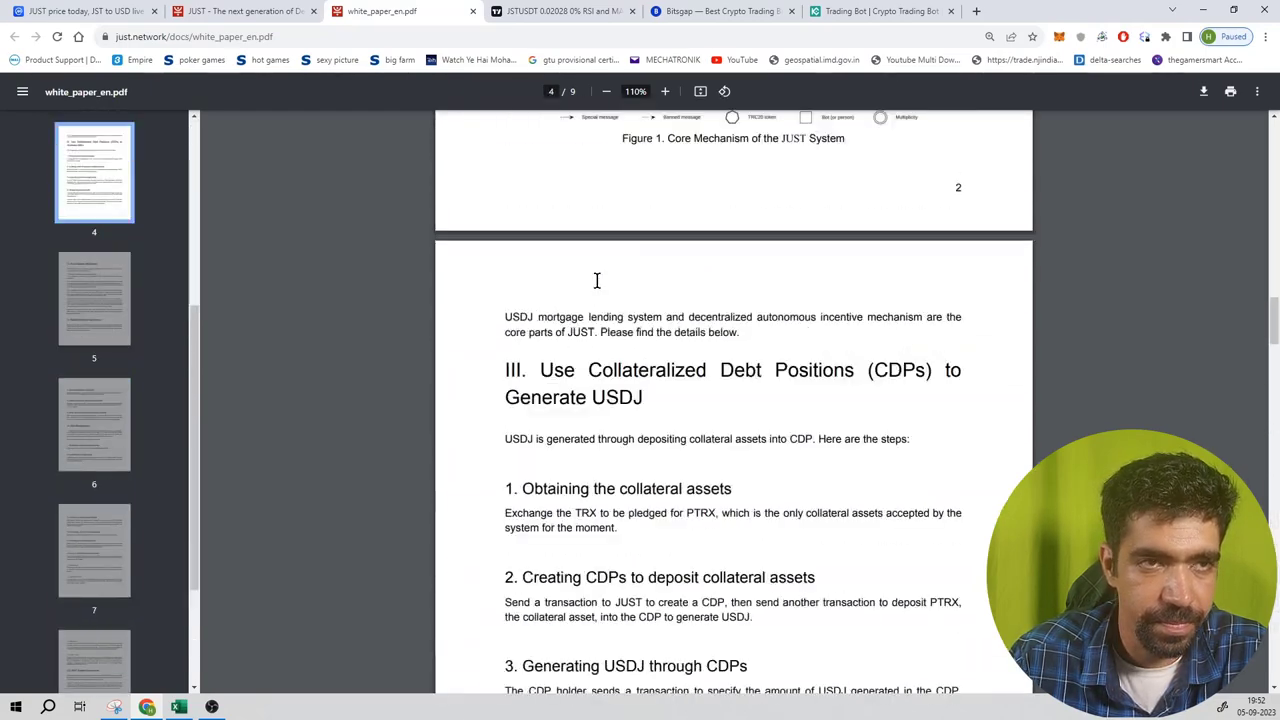
middle_click(418, 11)
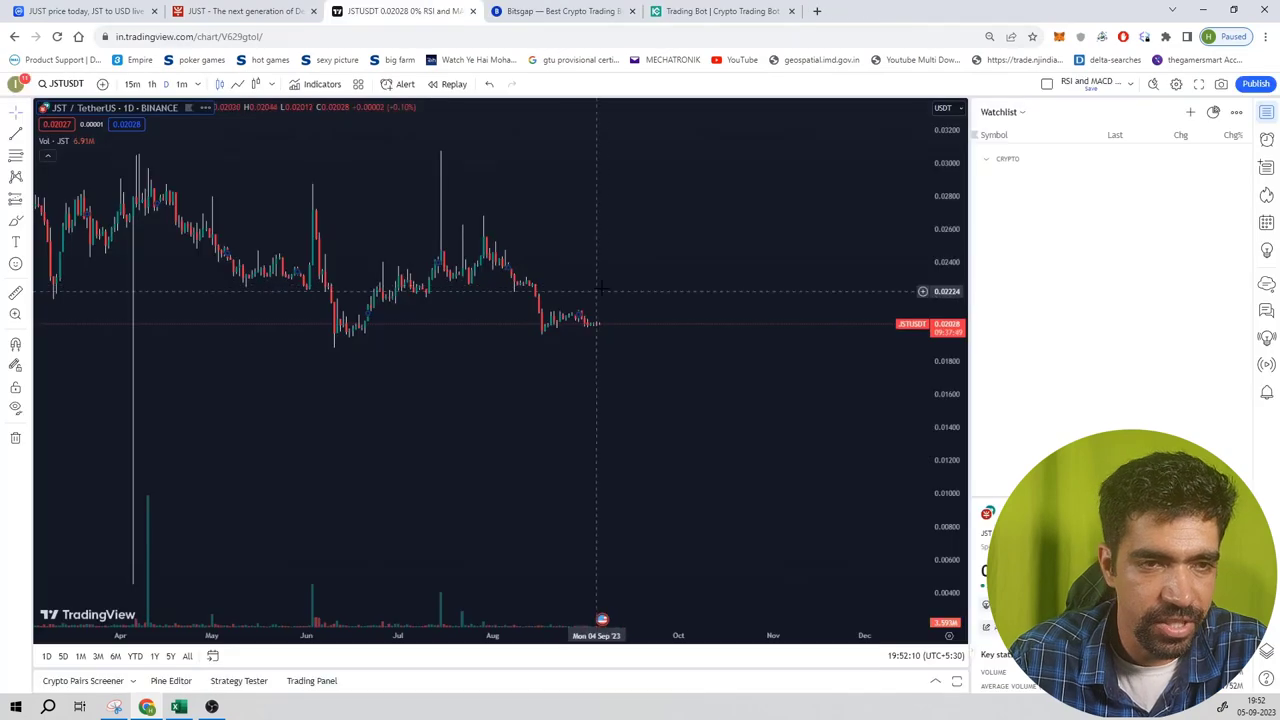
Draw horizontal lines at about 0.0295 and 0.0205 on the daily JST/TetherUS chart to mark the price range.
drag(645, 269, 797, 246)
scroll(785, 246, down, 4)
scroll(747, 334, down, 6)
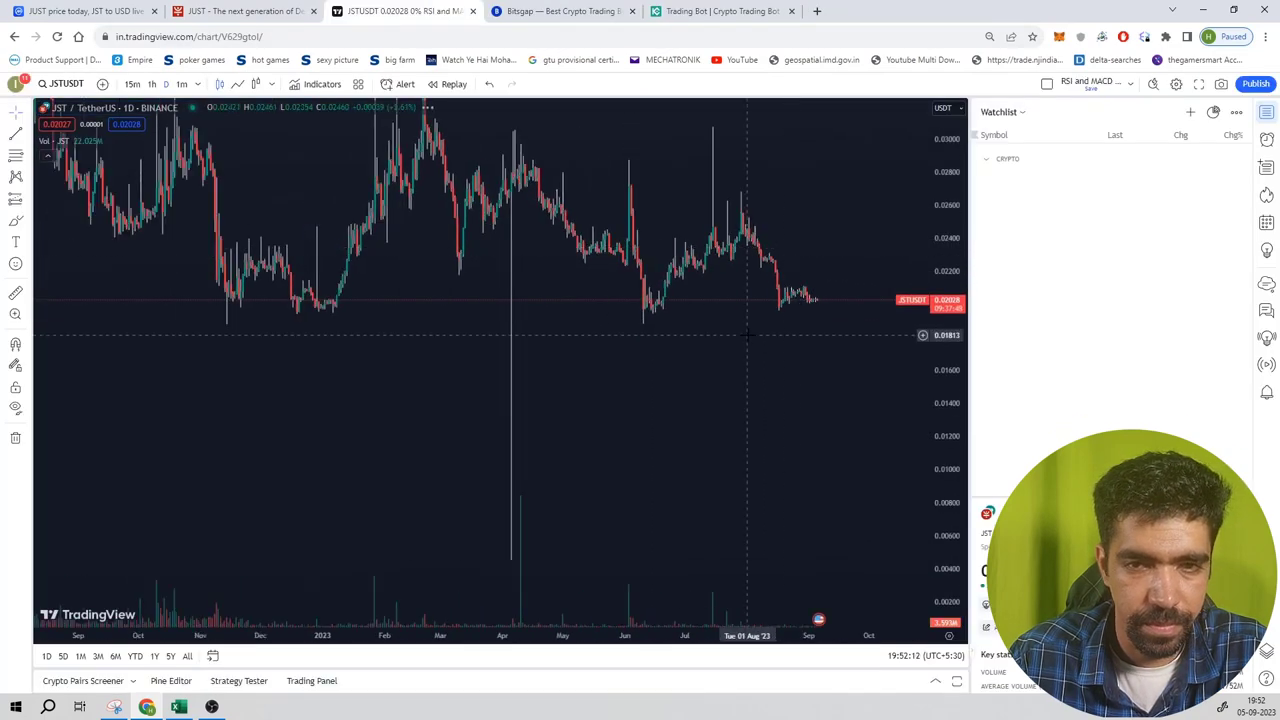
scroll(747, 325, up, 5)
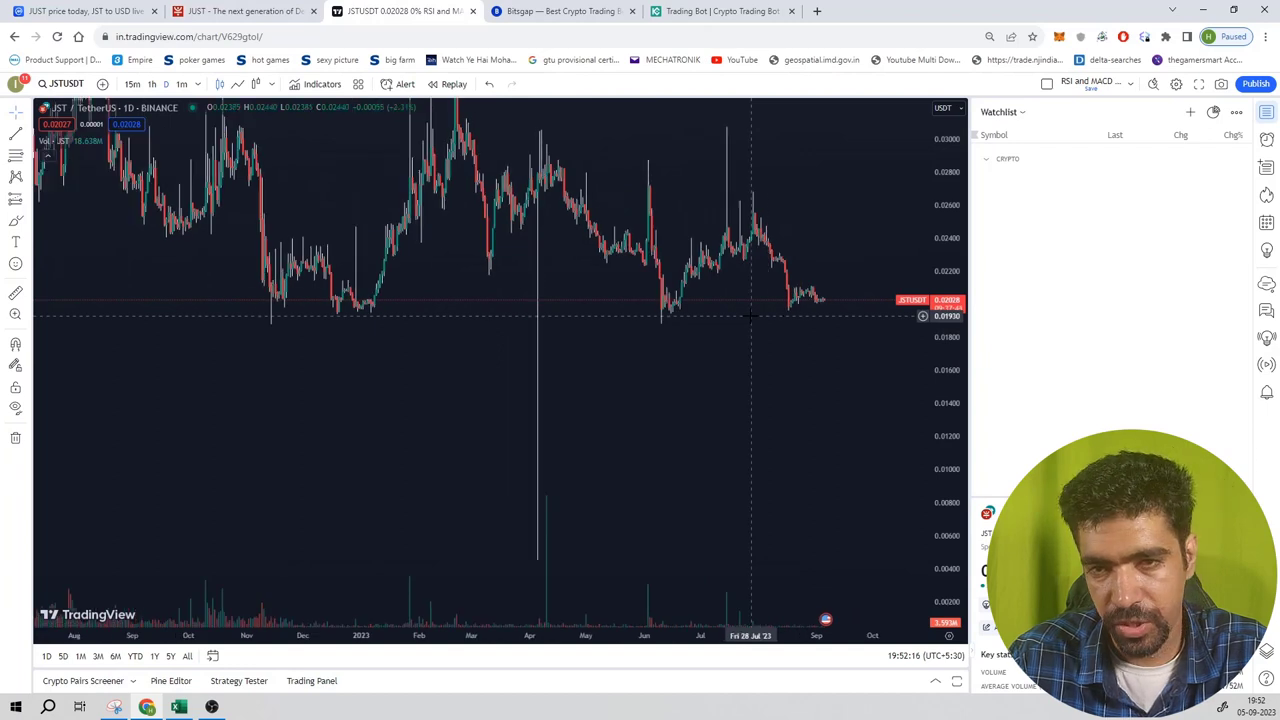
drag(796, 224, 797, 287)
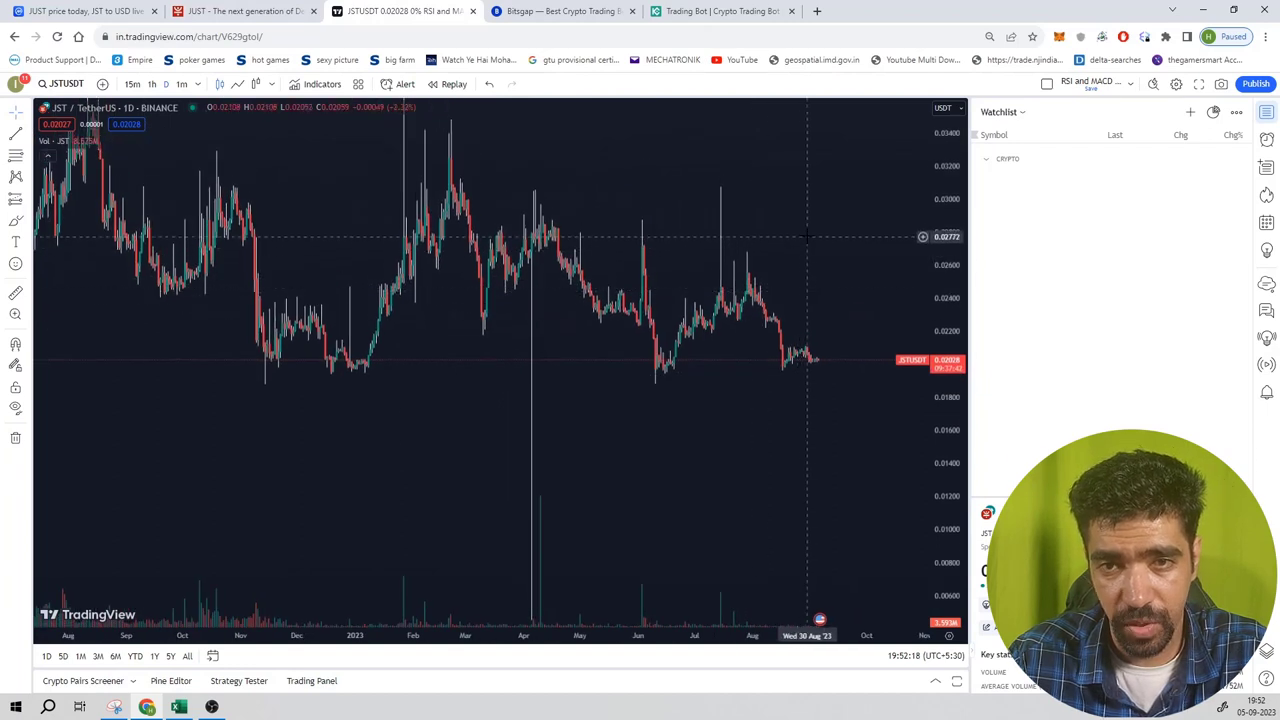
key(alt+h)
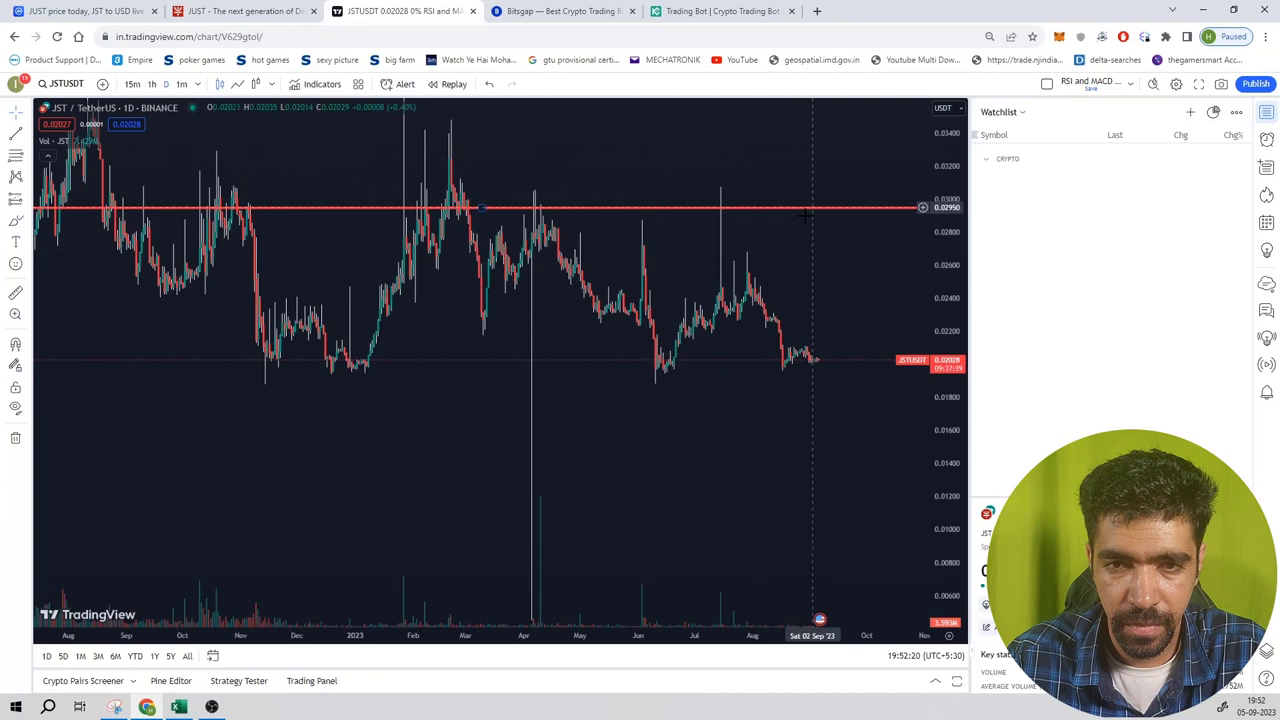
key(alt+h)
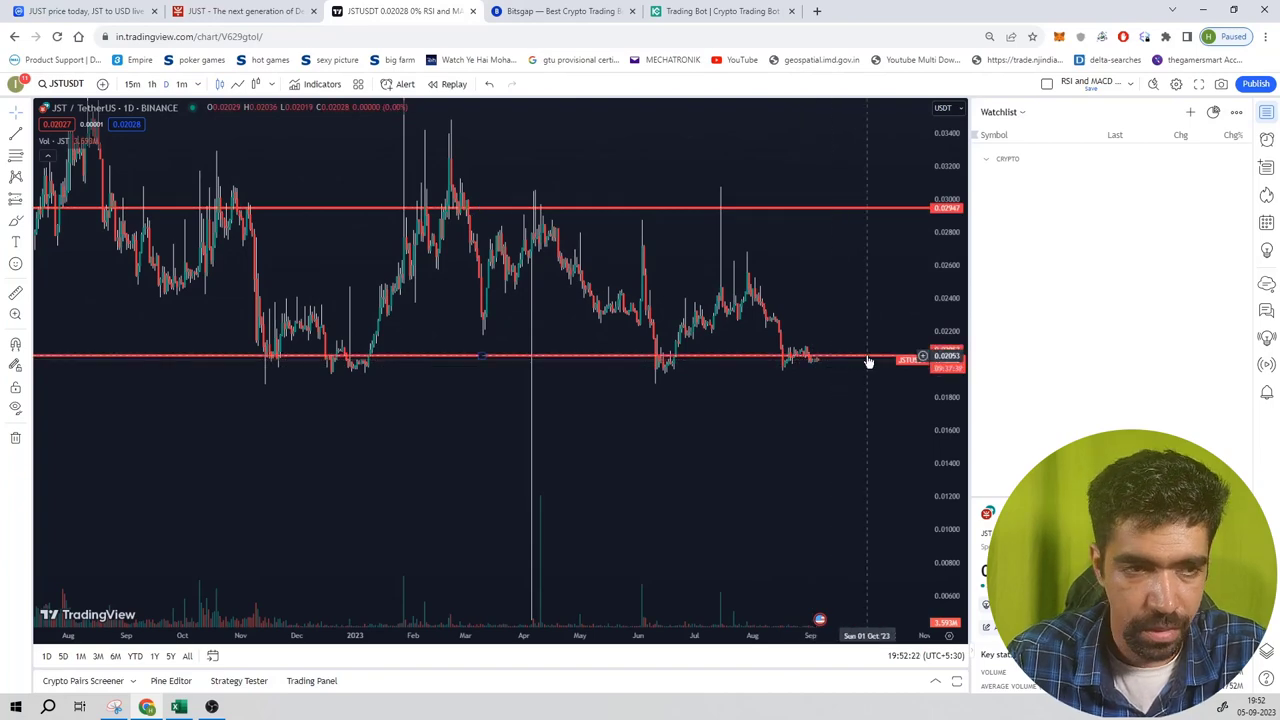
Switch to the CoinMarketCap page for JUST and examine its price chart over the all-time range.
key(ctrl+1)
scroll(553, 403, up, 3)
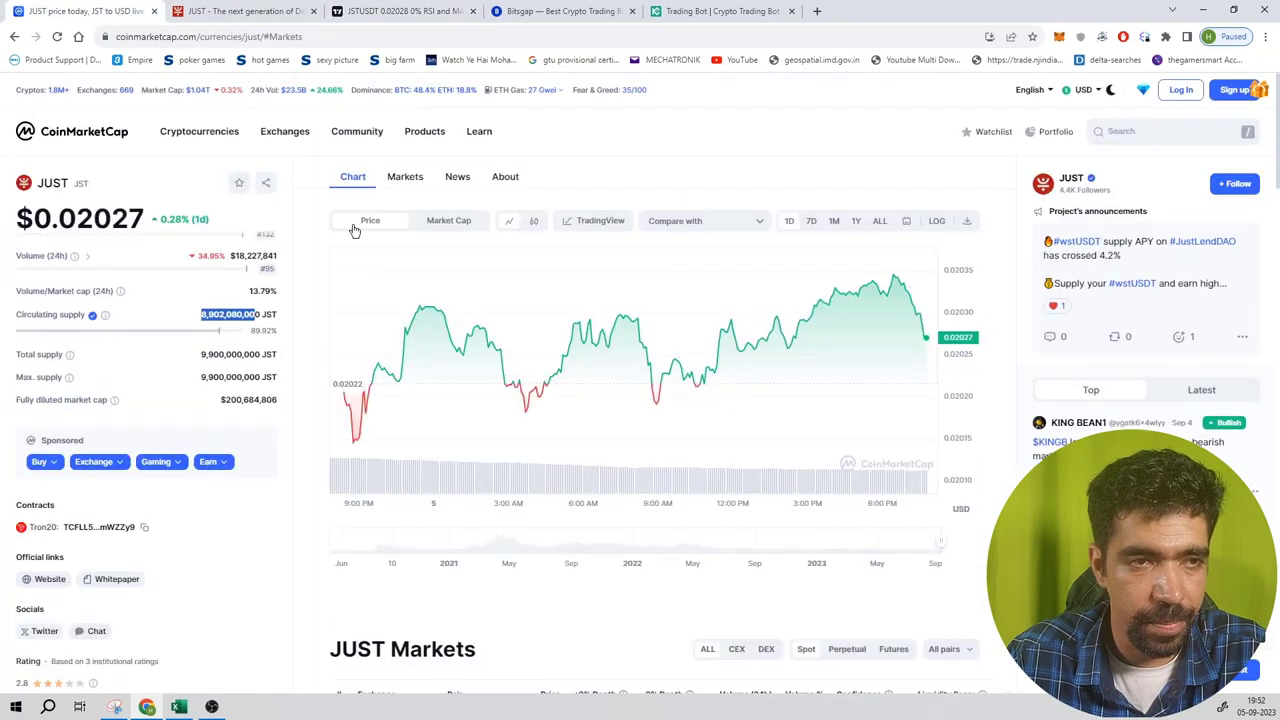
click(880, 223)
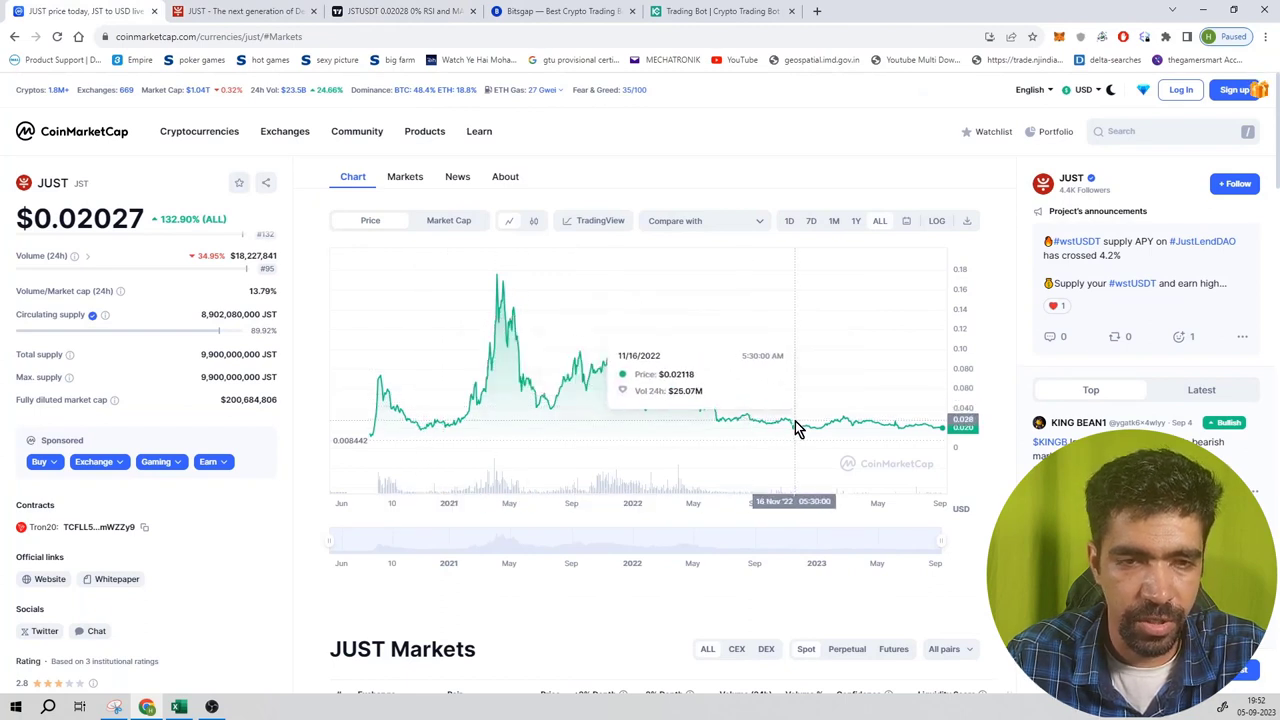
Return to the TradingView chart and set the lower horizontal line's price to 0.02.
click(245, 11)
click(399, 13)
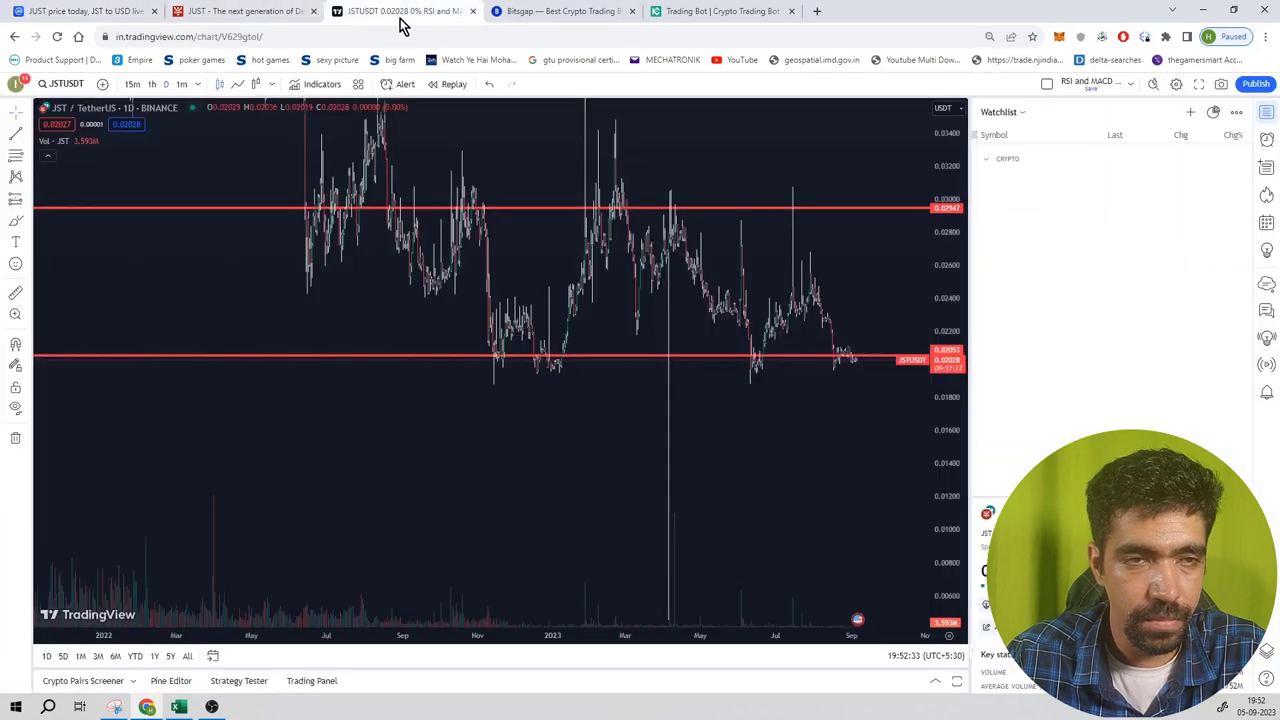
scroll(885, 388, up, 5)
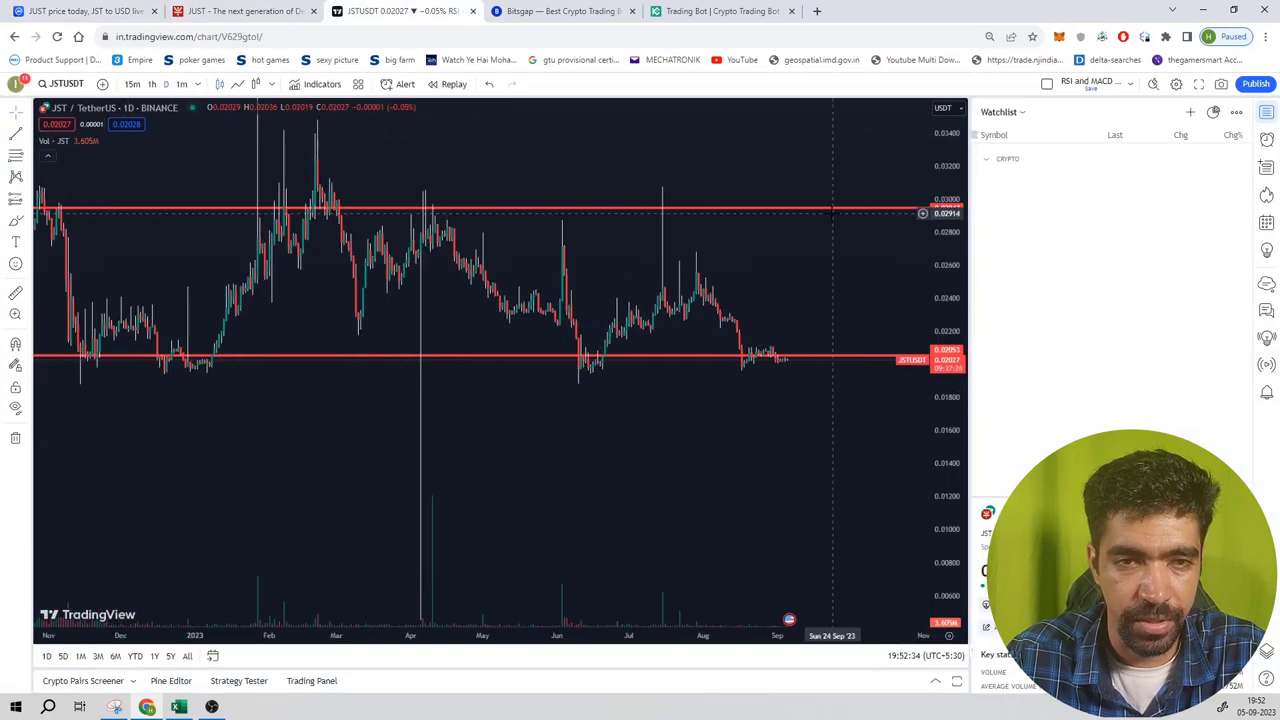
drag(966, 400, 969, 245)
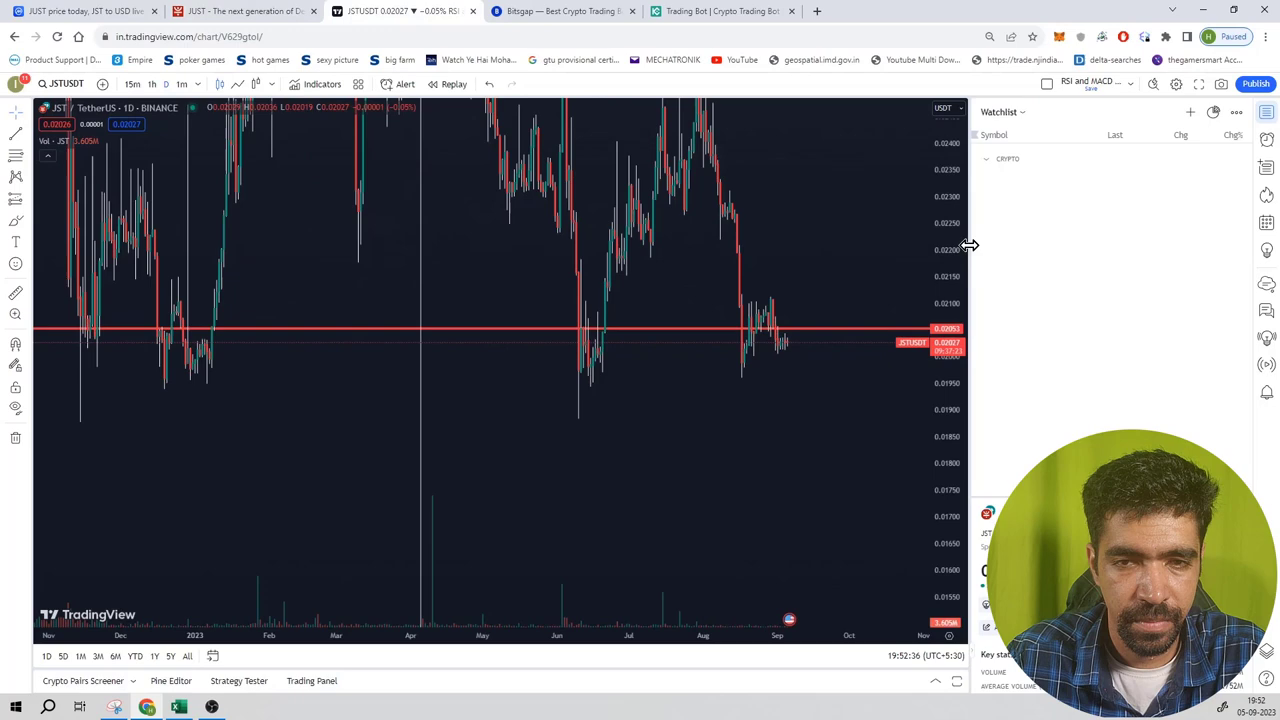
click(800, 329)
click(781, 115)
text(0)
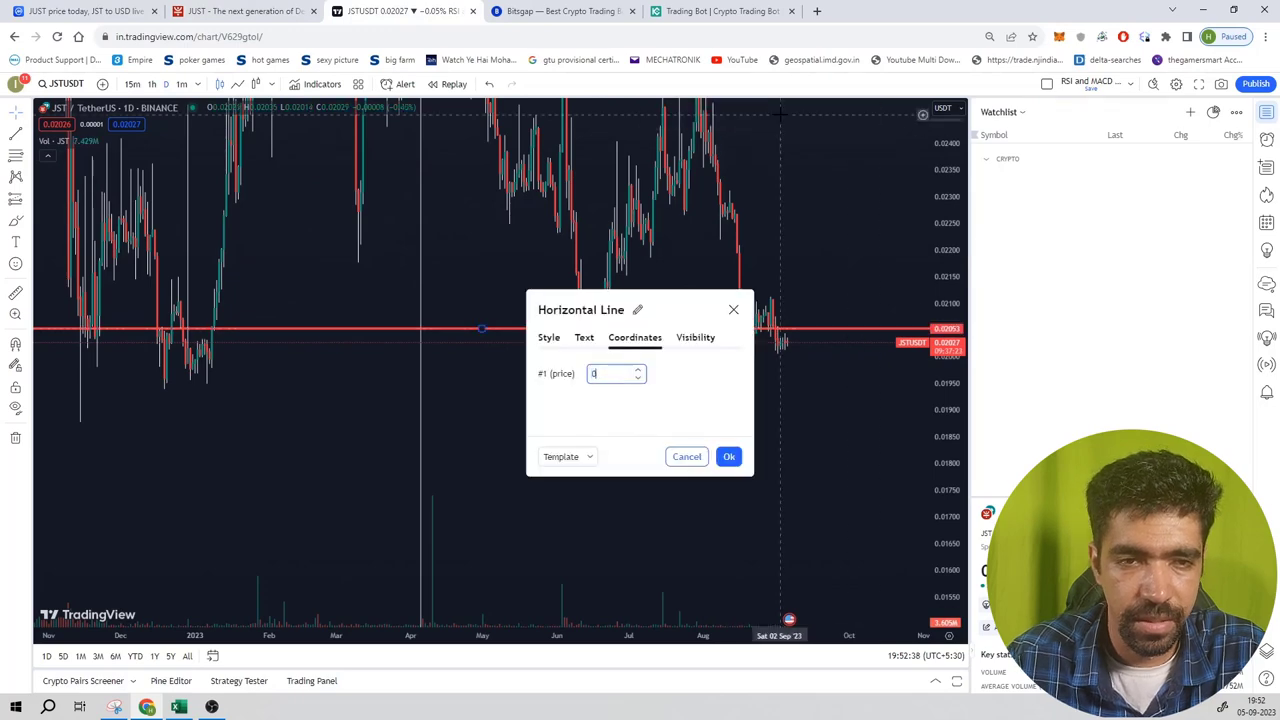
text(.02)
click(729, 455)
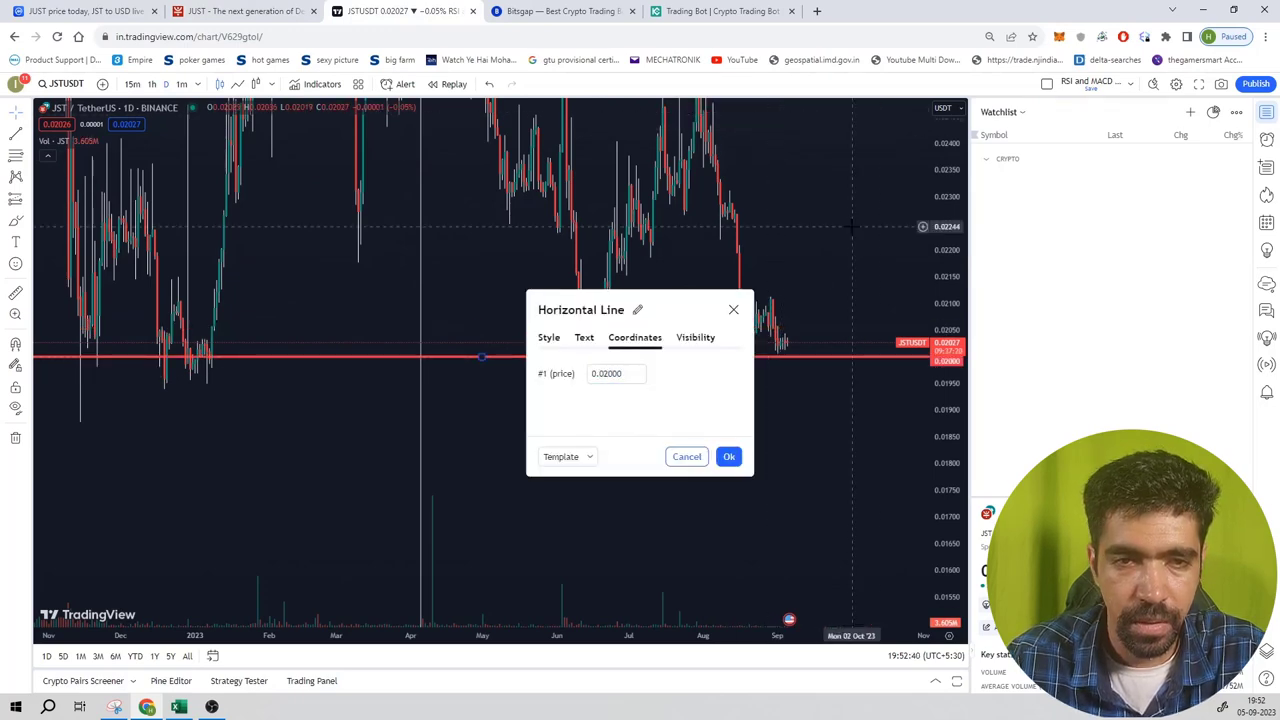
Place a long position beside the latest candles at about 0.0203, with the target at about 0.0294 and the stop at about 0.0201.
drag(852, 226, 792, 364)
drag(946, 234, 944, 390)
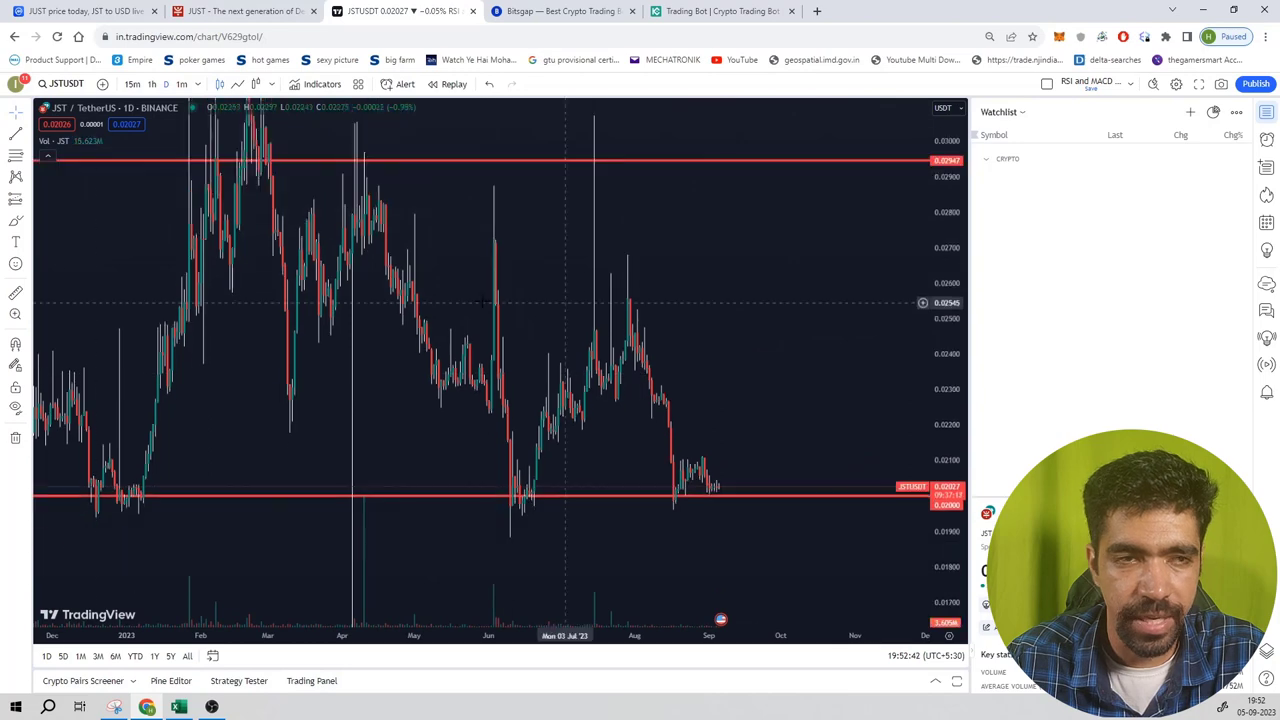
click(18, 203)
click(728, 487)
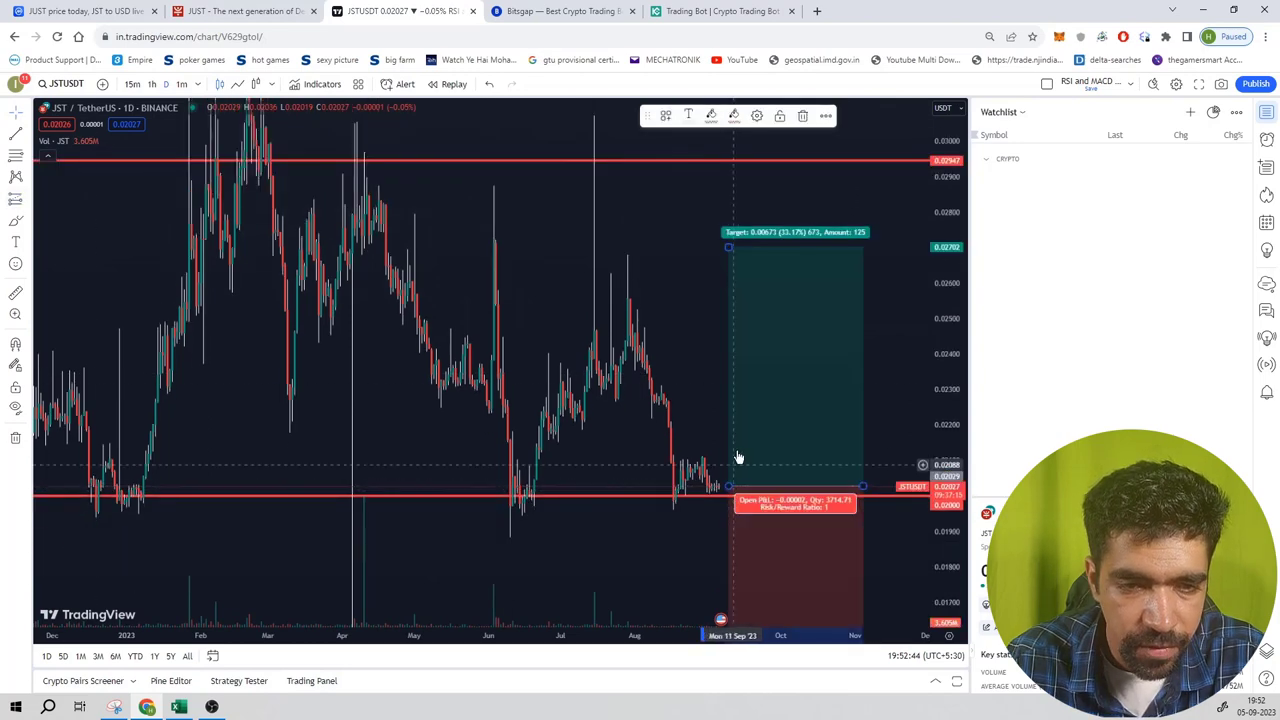
drag(728, 248, 744, 162)
drag(950, 174, 910, 522)
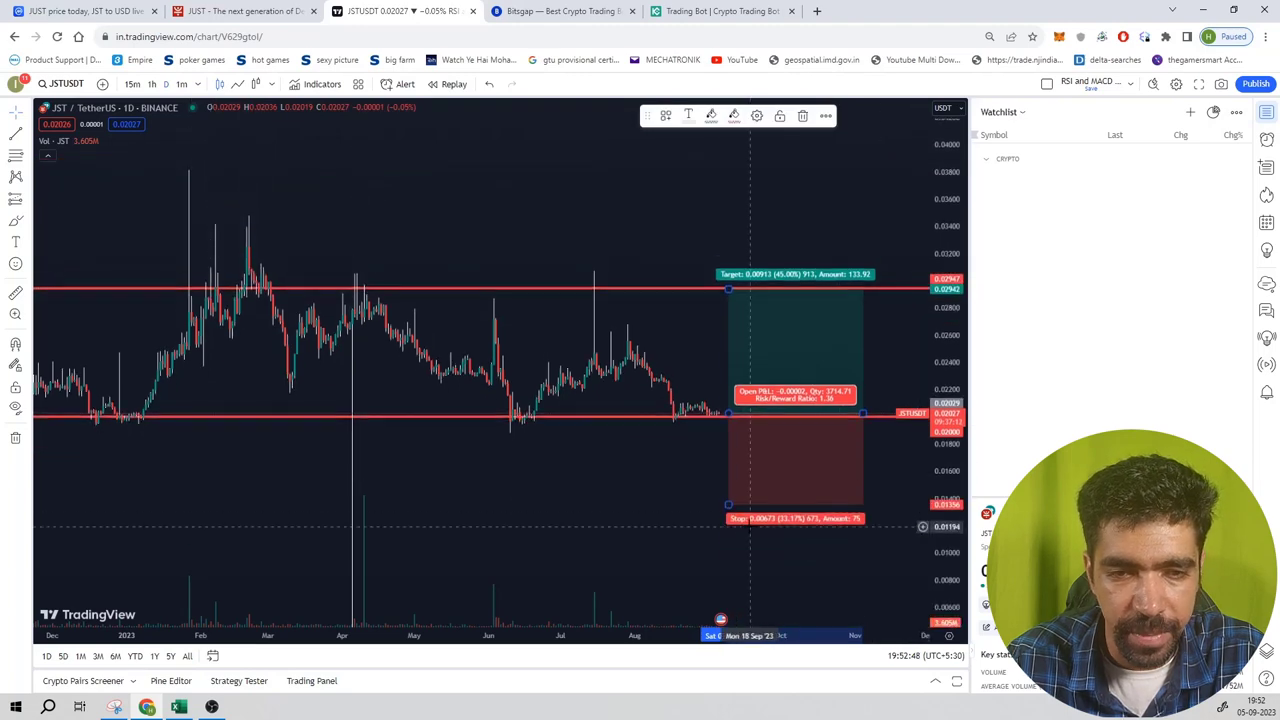
drag(728, 505, 760, 412)
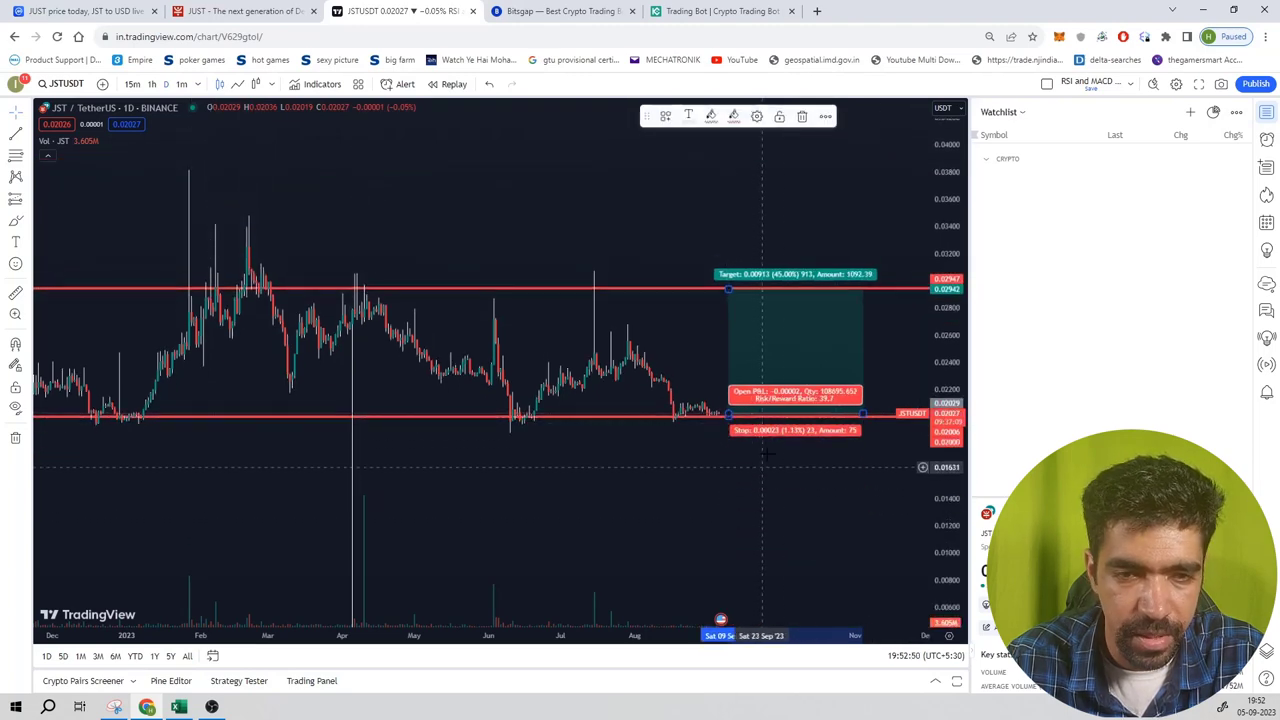
scroll(793, 400, up, 5)
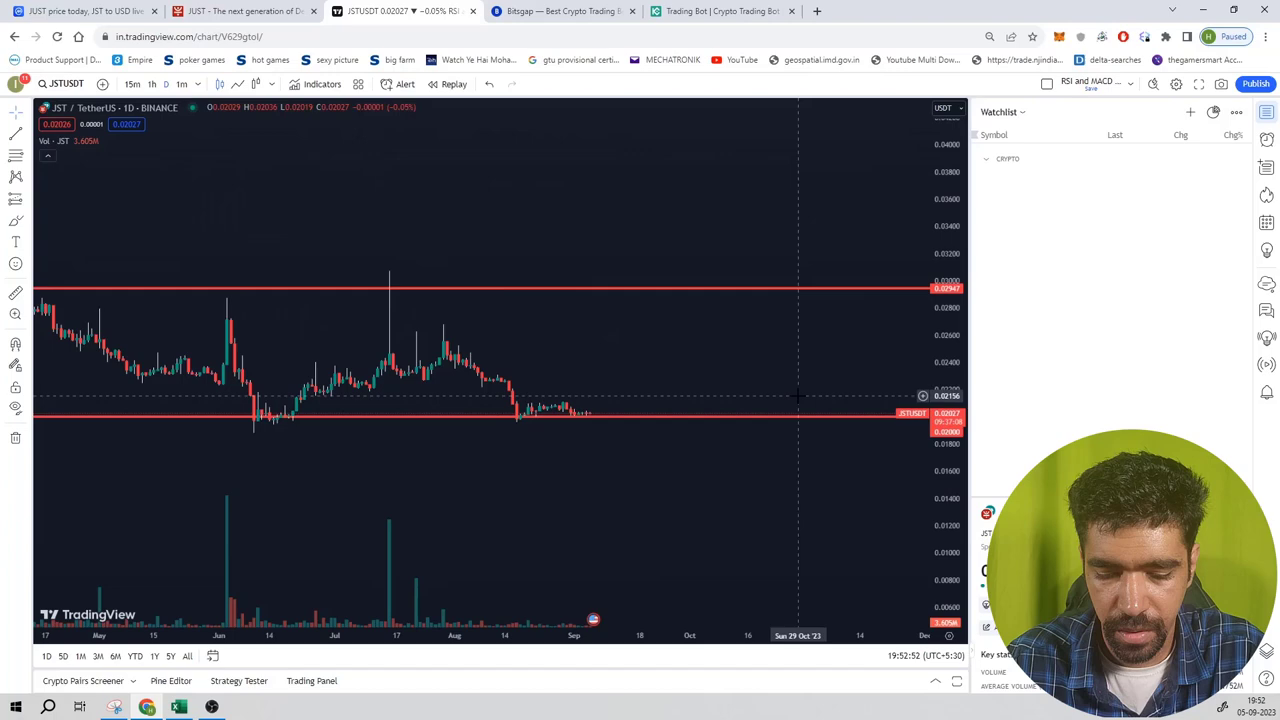
scroll(791, 370, down, 4)
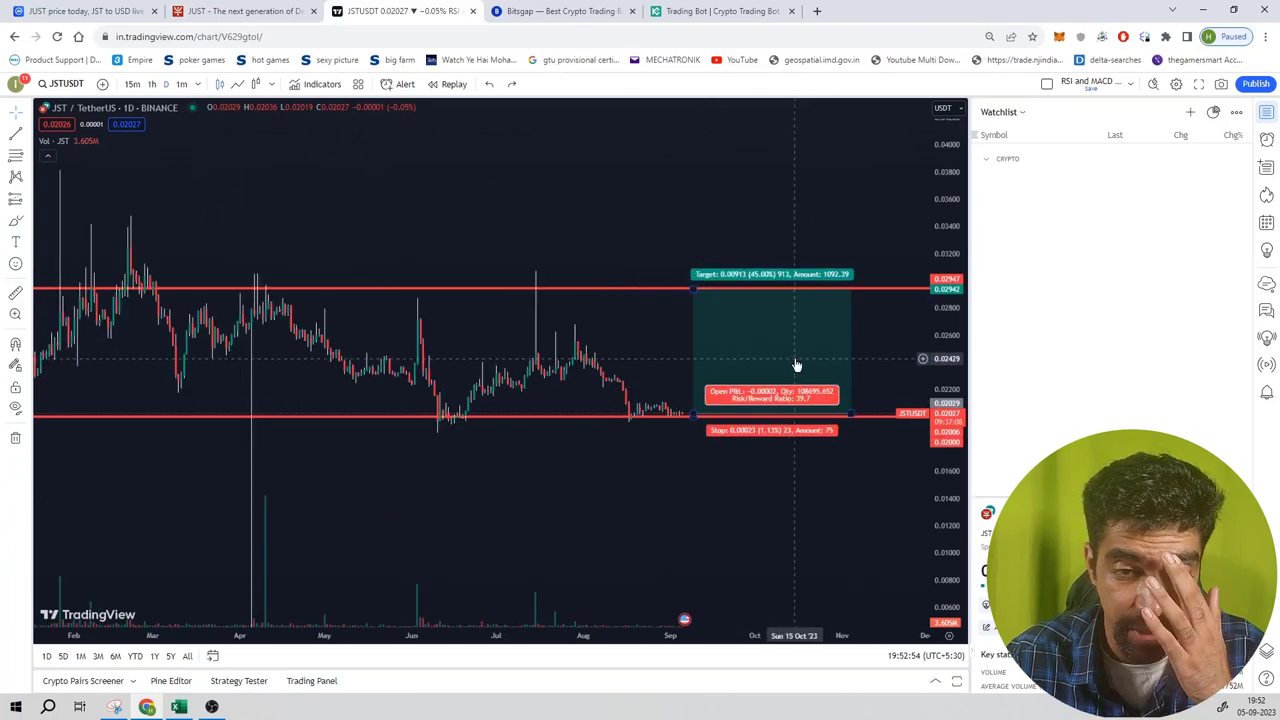
Switch to Bitsgap and set the low price of the JST / USDT grid bot on Kucoin to 0.02.
click(605, 11)
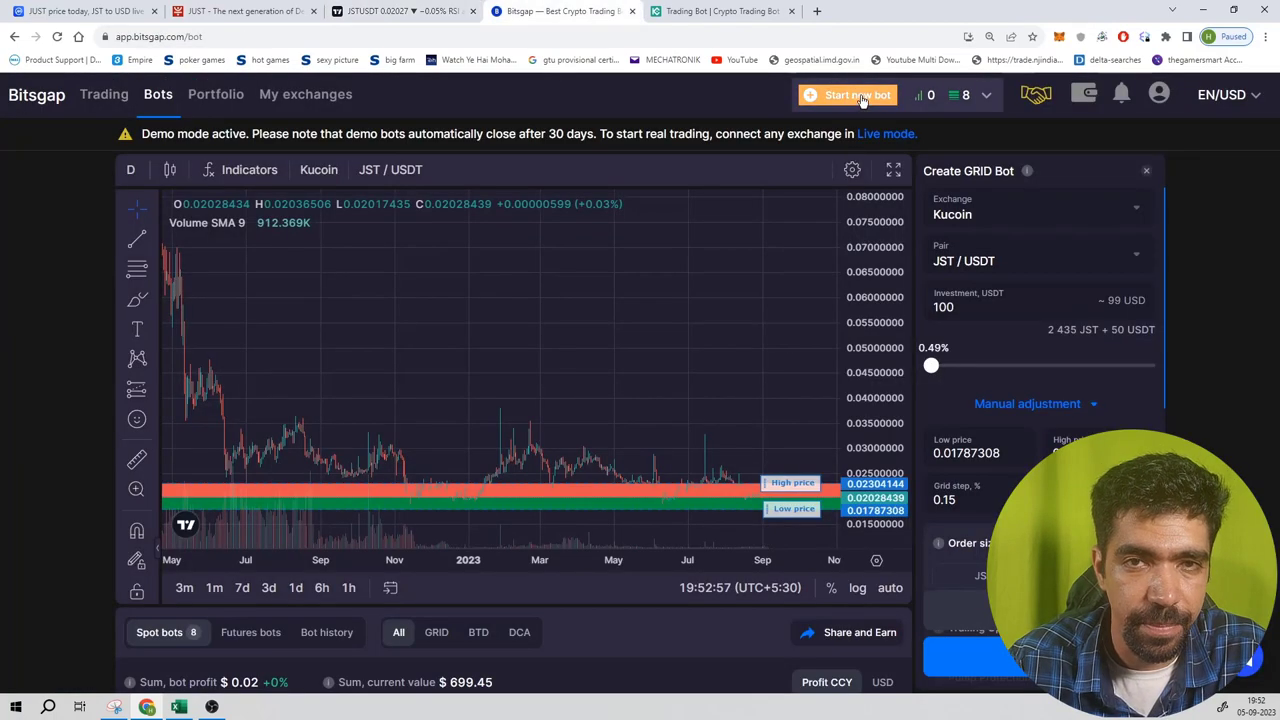
click(850, 94)
click(770, 161)
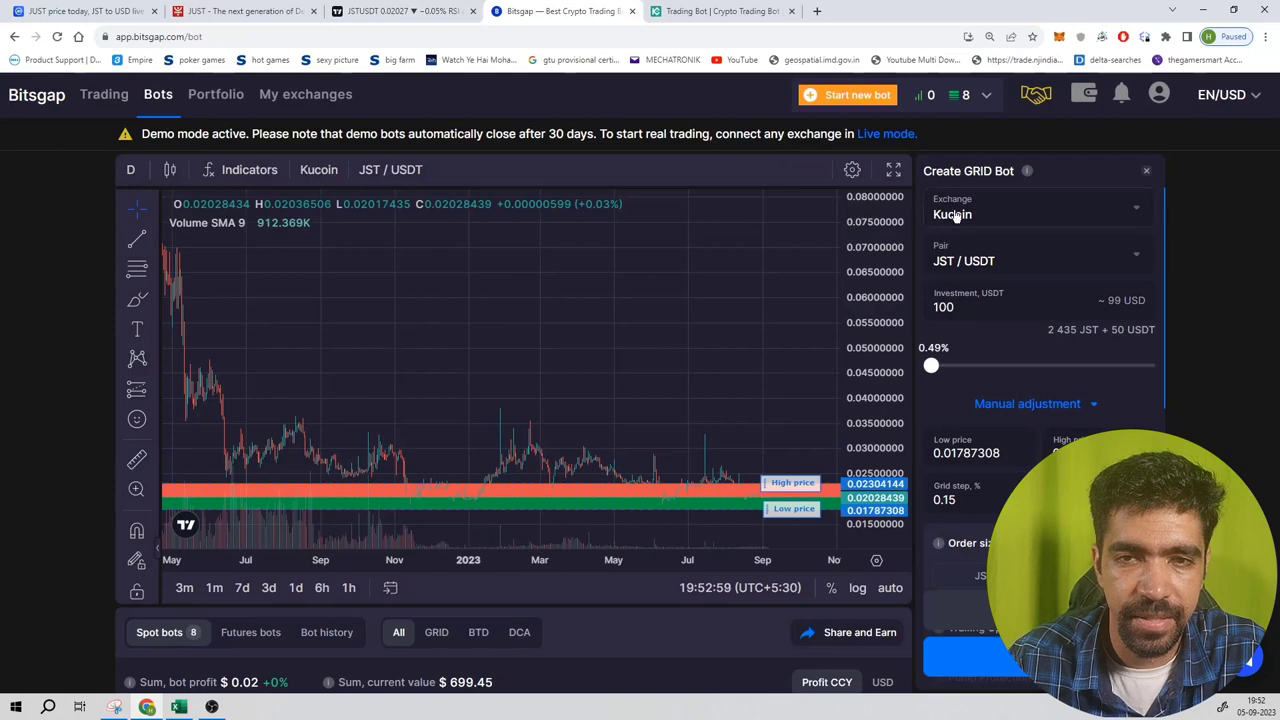
double_click(962, 305)
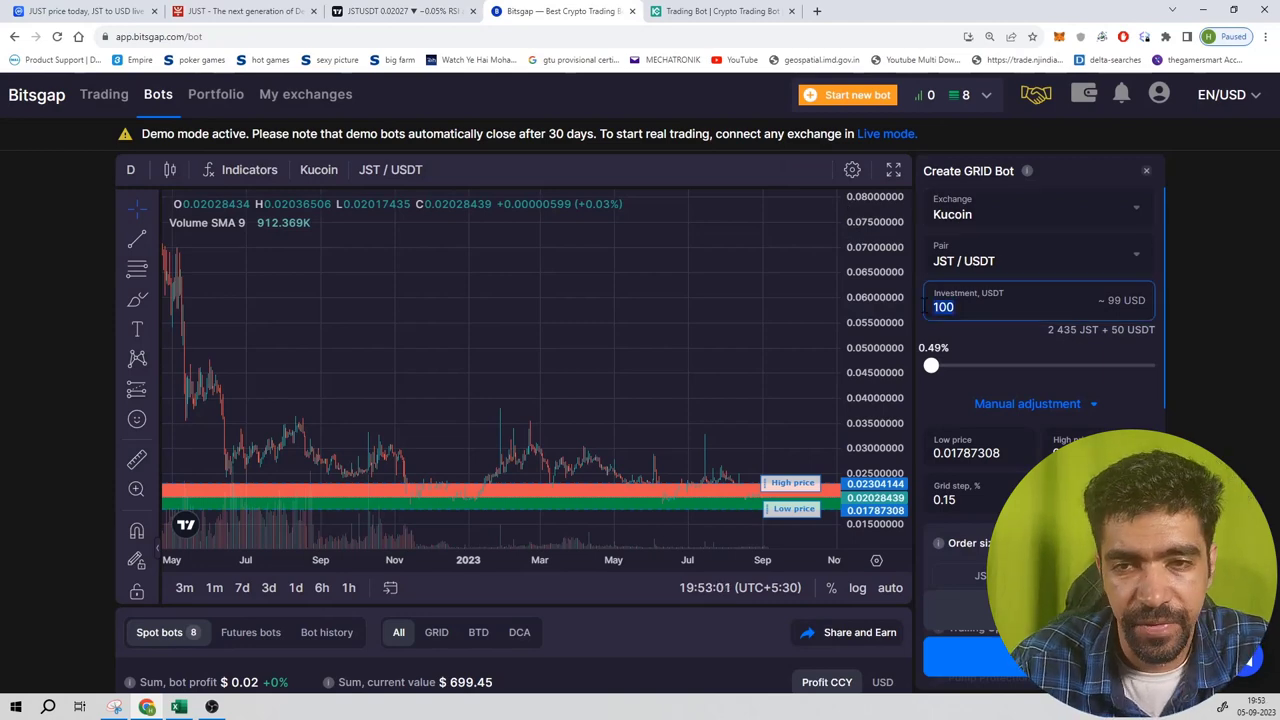
double_click(1030, 453)
click(449, 10)
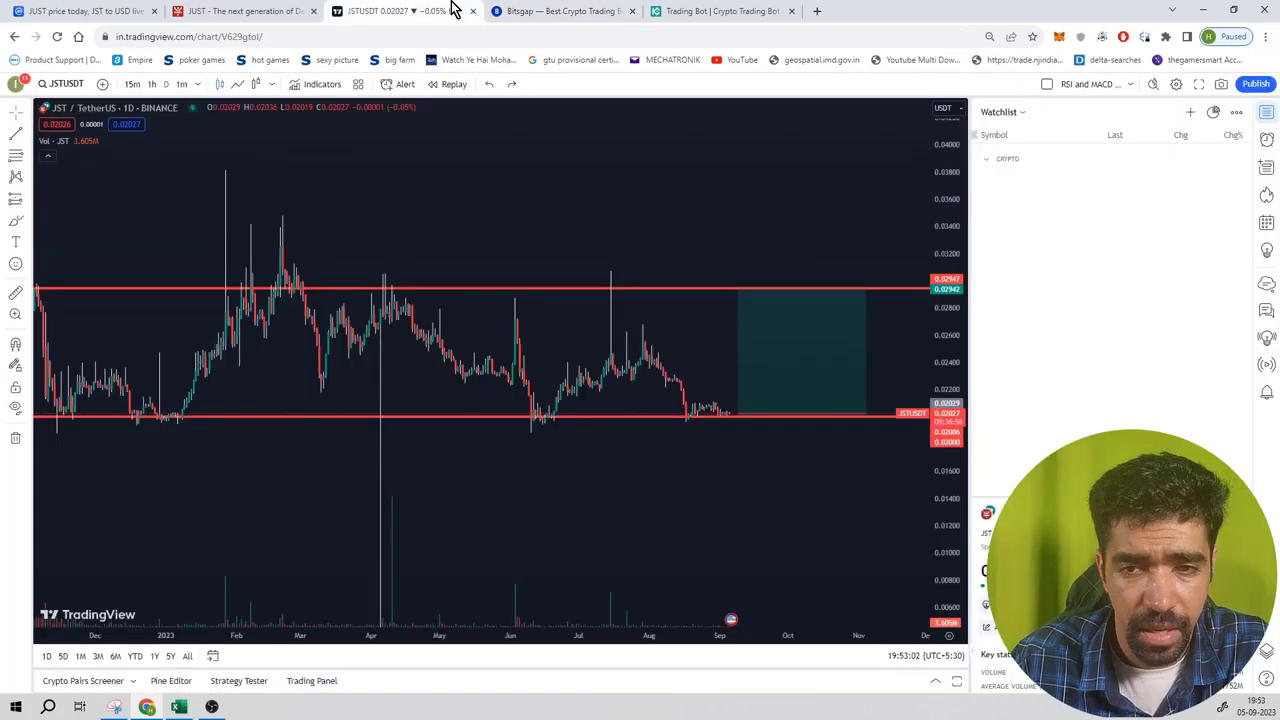
click(530, 10)
text(0.02)
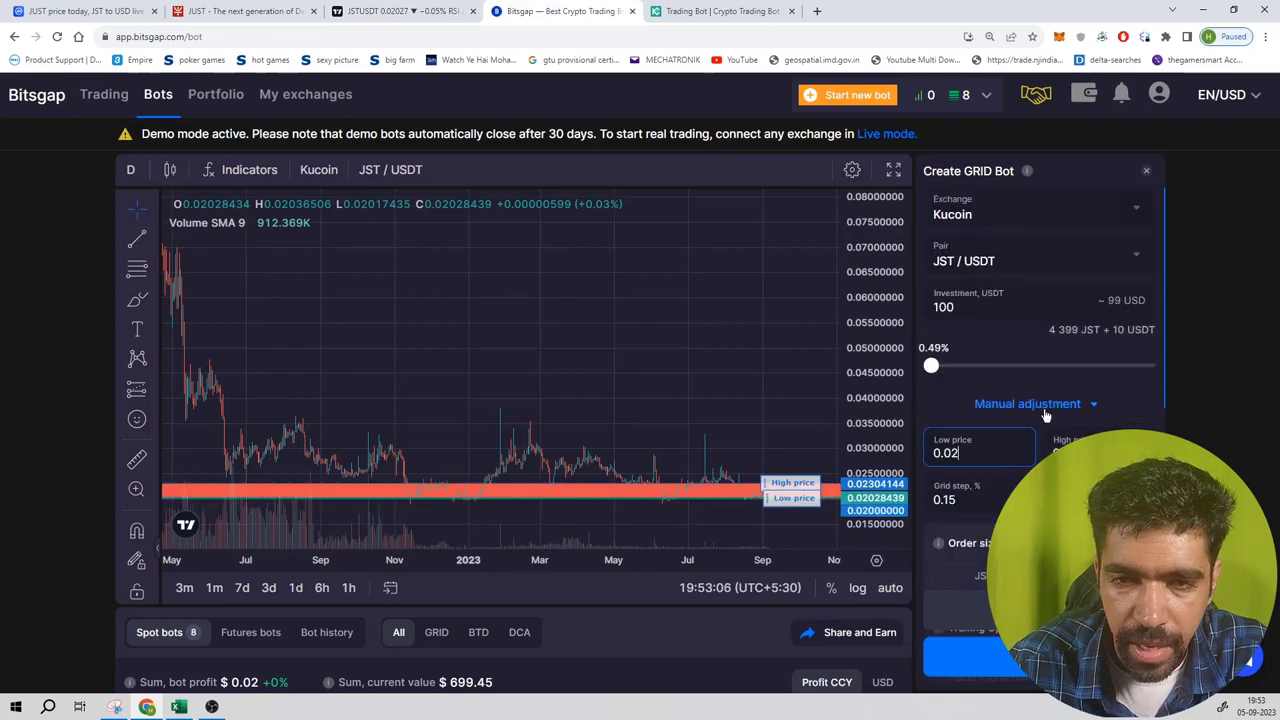
Set the grid bot's high price to 0.029 and its grid levels to 100.
click(1097, 452)
text(0.029)
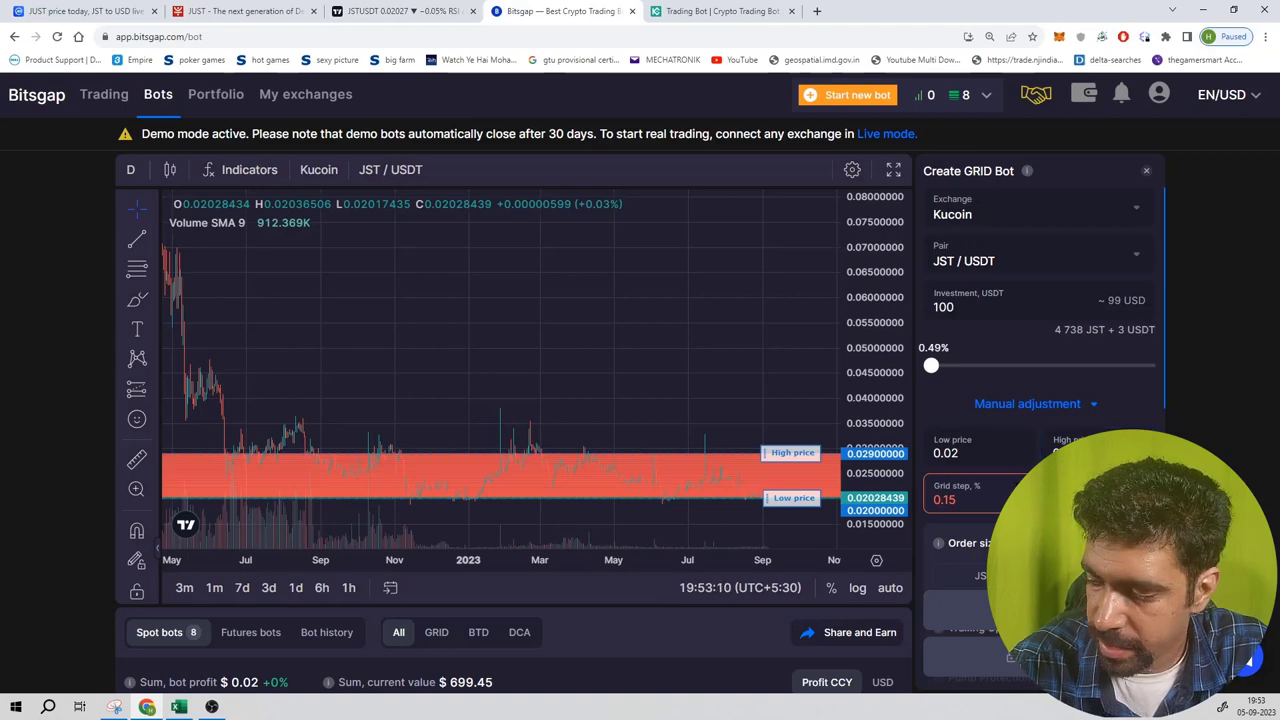
key(Tab)
key(Tab)
text(100)
Run the grid bot's backtest, examine the 3, 7 and 30 days results and the trades on the chart, and close it.
scroll(968, 400, down, 1)
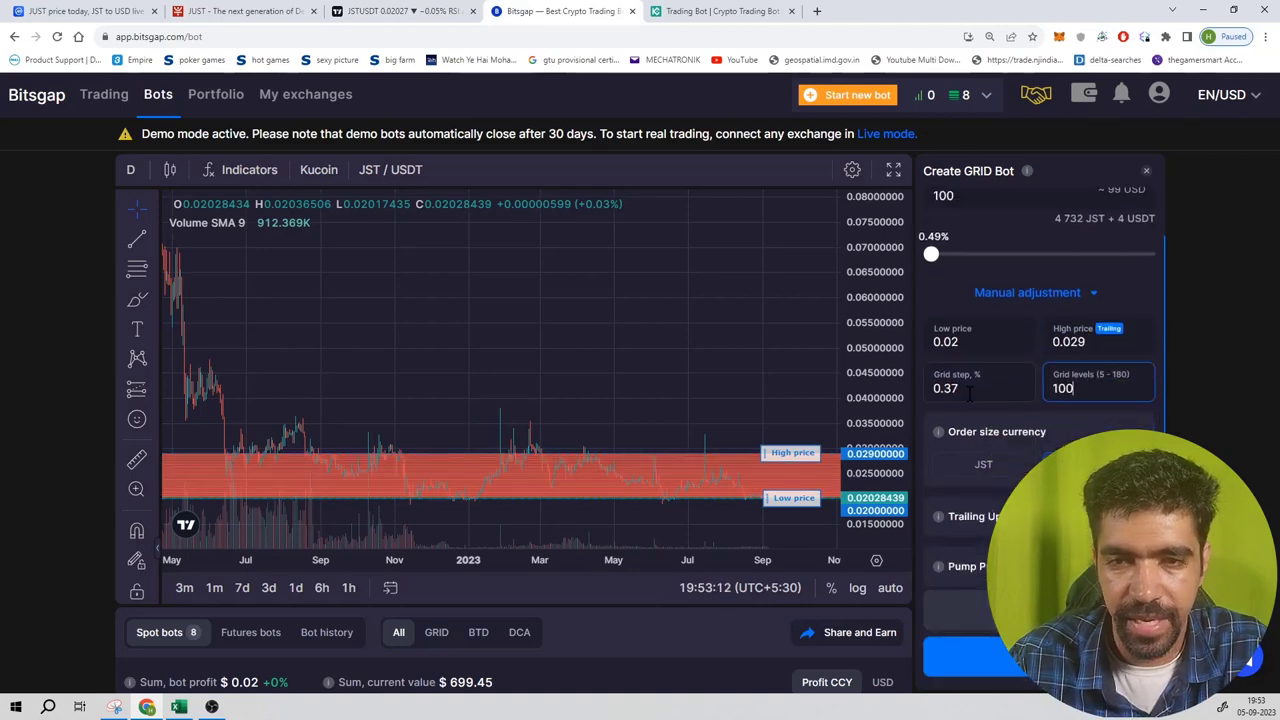
scroll(968, 393, down, 2)
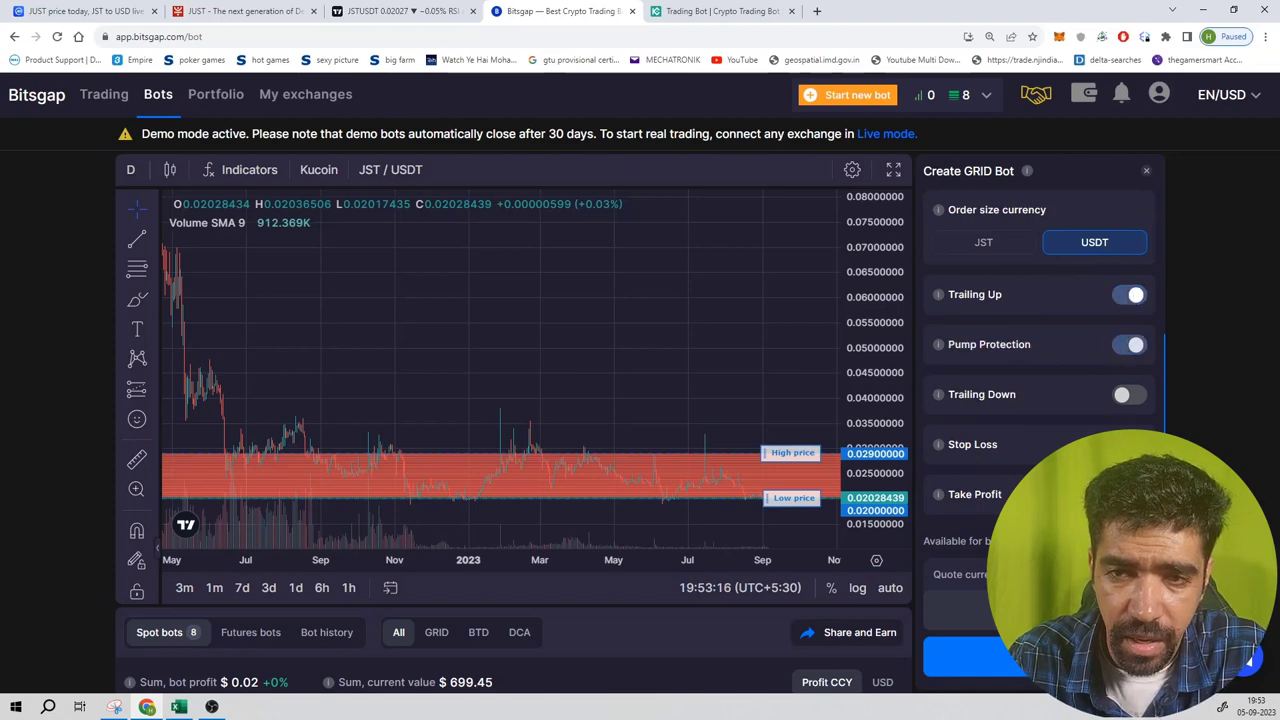
click(1034, 609)
scroll(757, 400, down, 3)
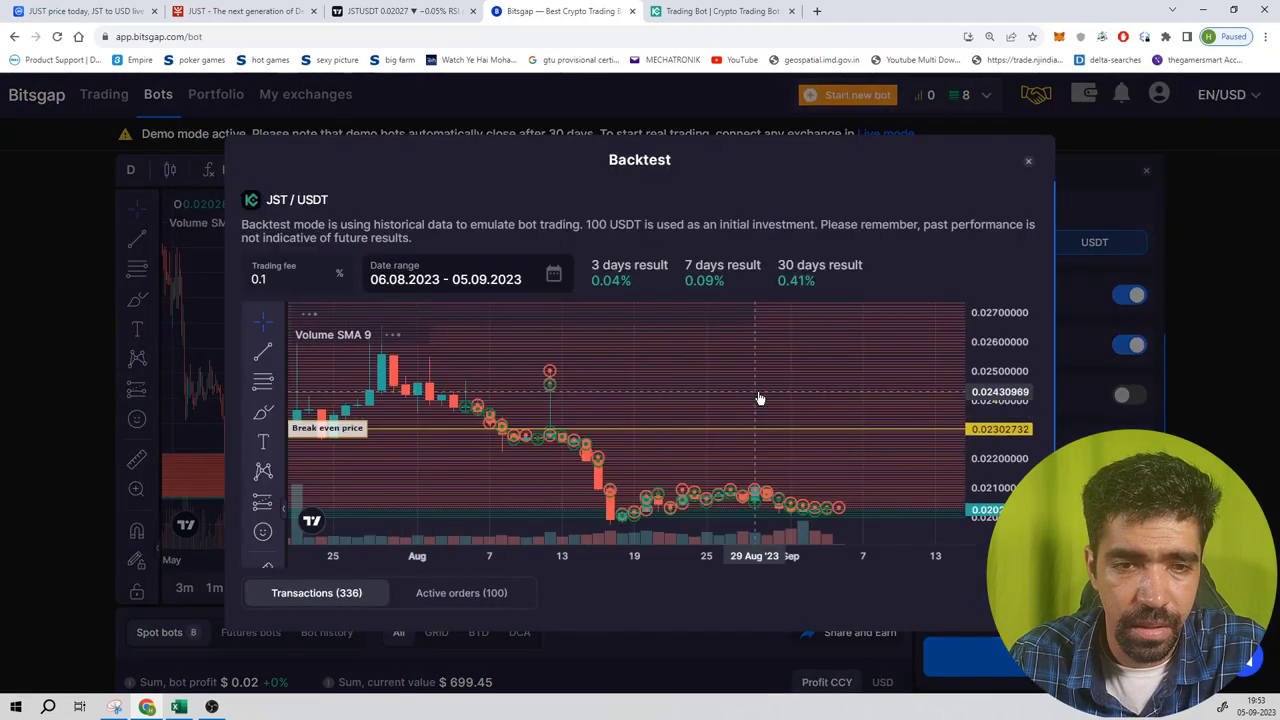
scroll(760, 396, down, 3)
scroll(760, 396, up, 6)
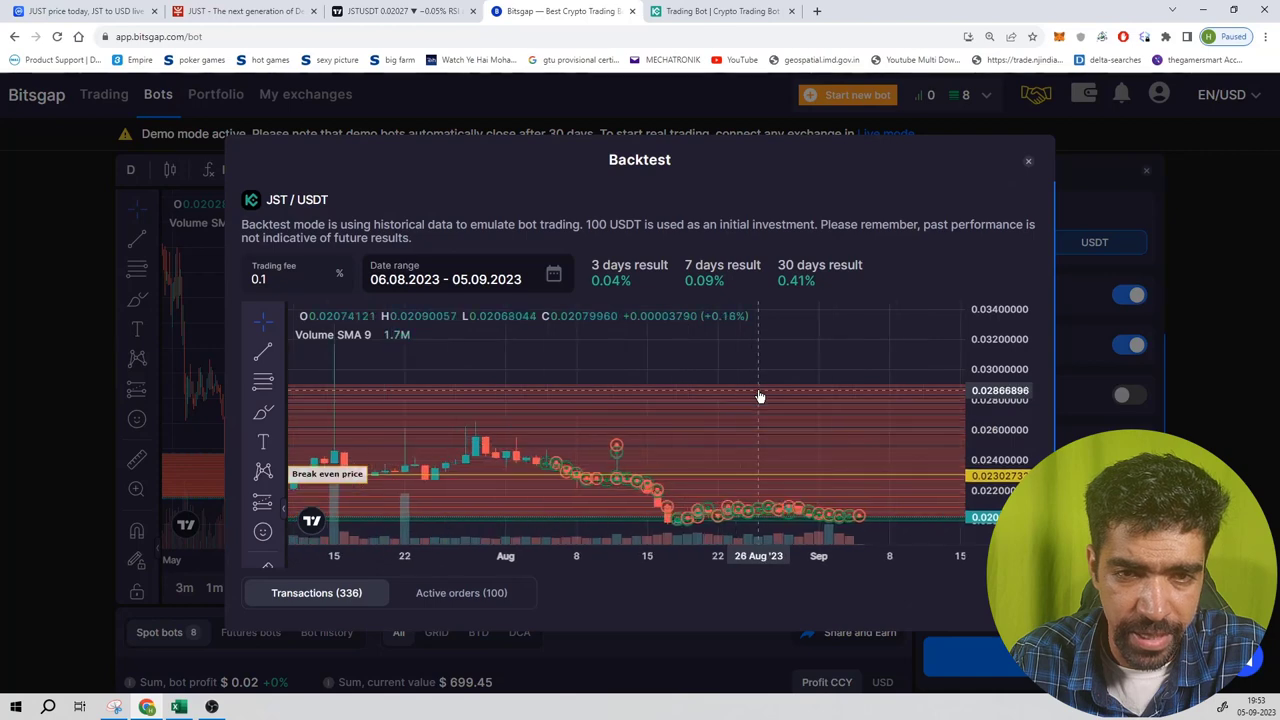
click(820, 265)
scroll(769, 383, down, 2)
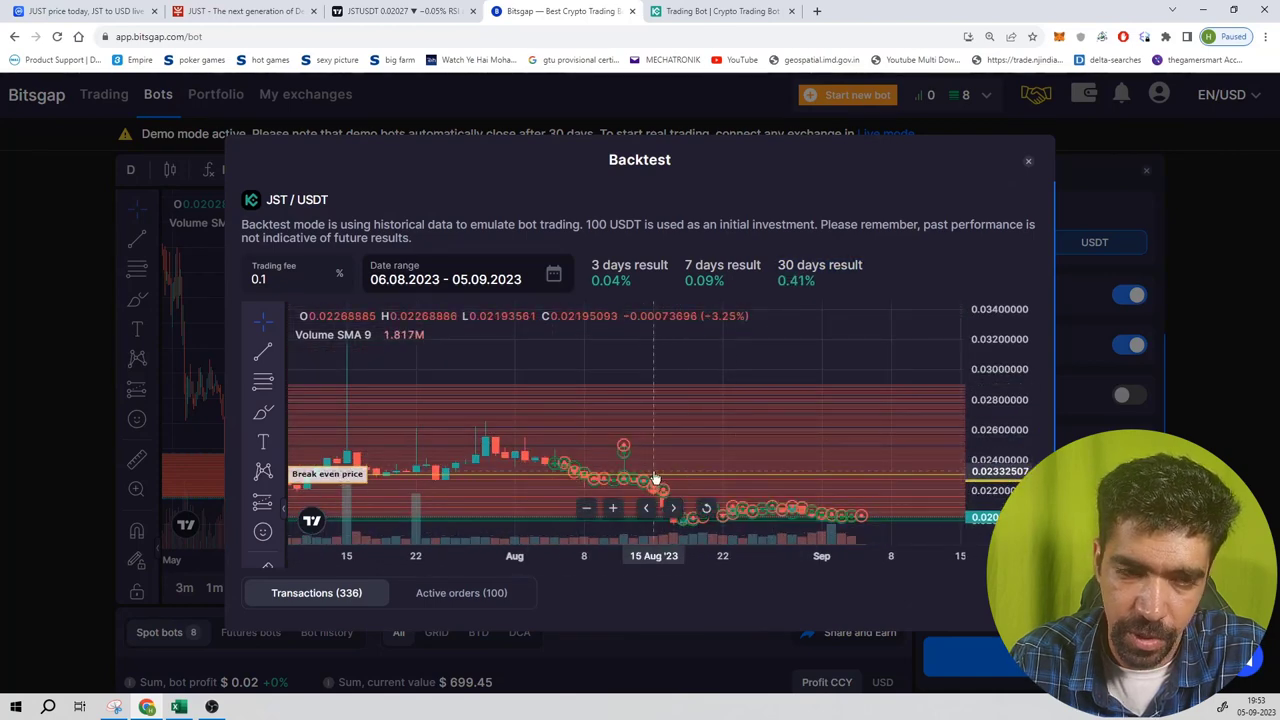
scroll(655, 470, down, 3)
scroll(652, 462, up, 3)
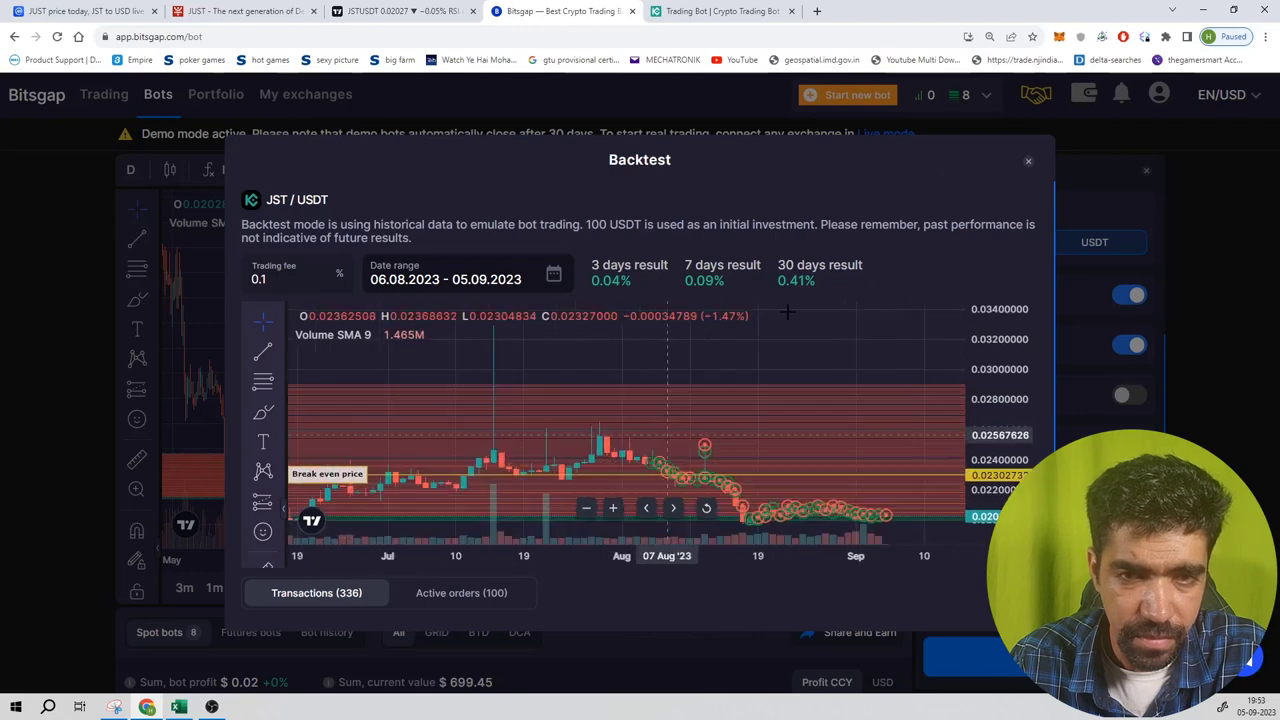
click(1027, 161)
Lower the bot's high price to about 0.0258 on the chart and turn off Trailing Up.
scroll(760, 300, up, 5)
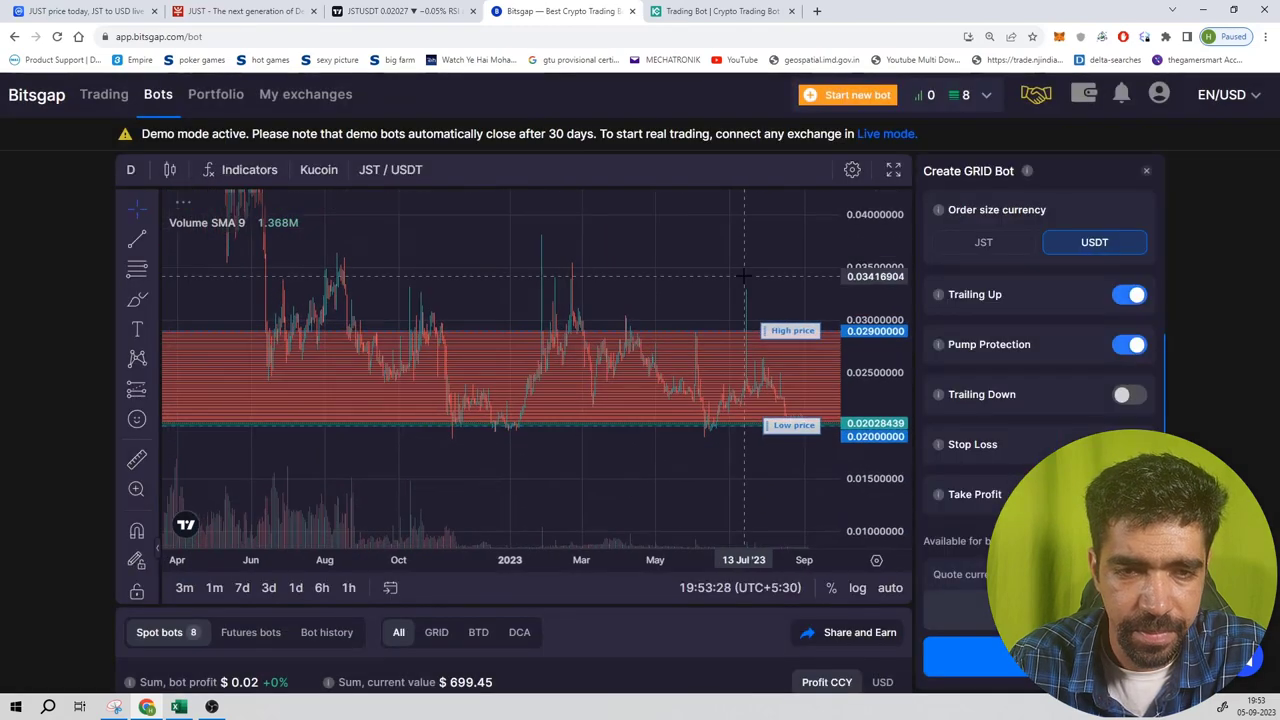
drag(900, 322, 900, 312)
drag(791, 268, 769, 353)
click(957, 609)
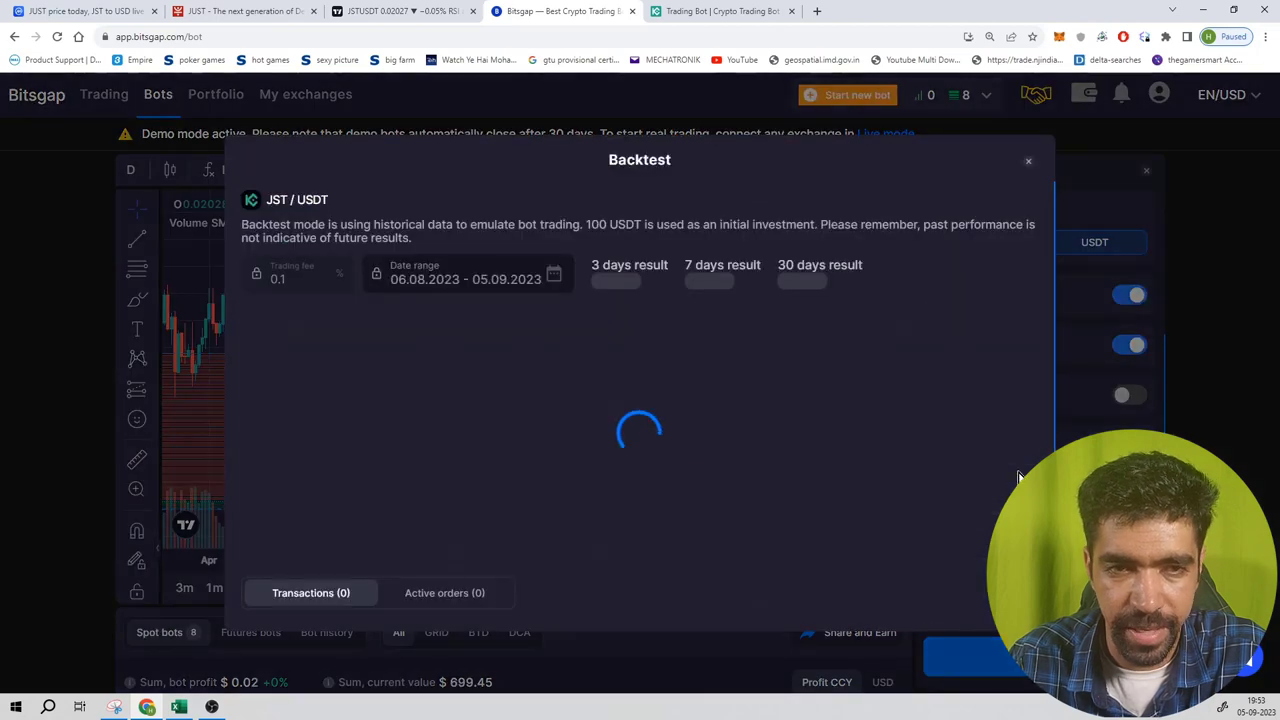
click(1027, 165)
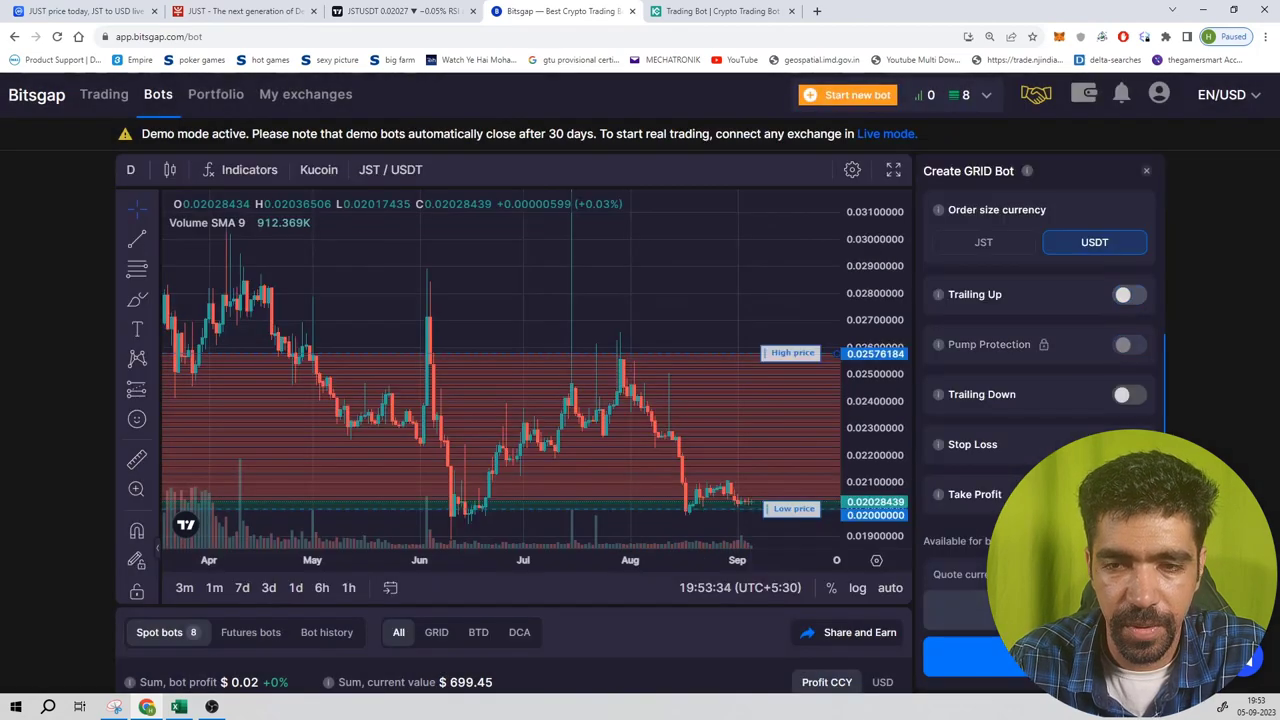
Run the backtest with the narrower price range, examine its period results and trades, and close it.
click(958, 609)
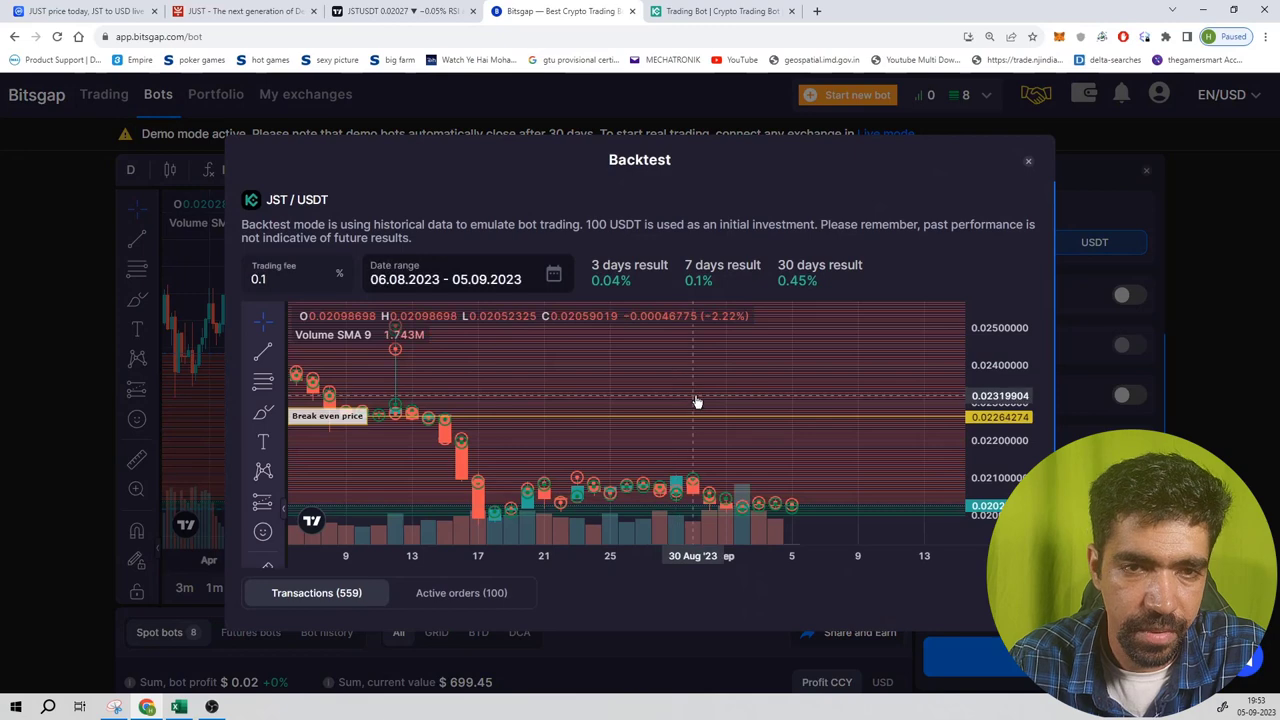
scroll(688, 392, up, 2)
scroll(686, 394, down, 5)
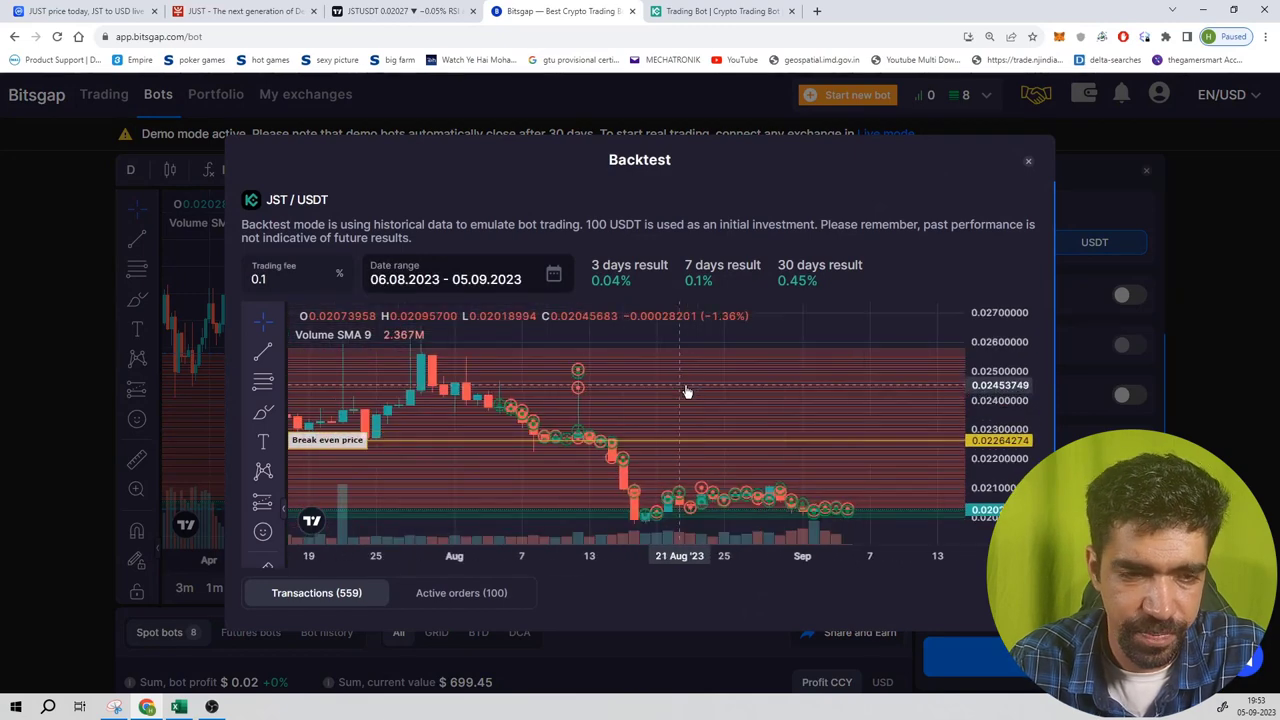
click(1028, 161)
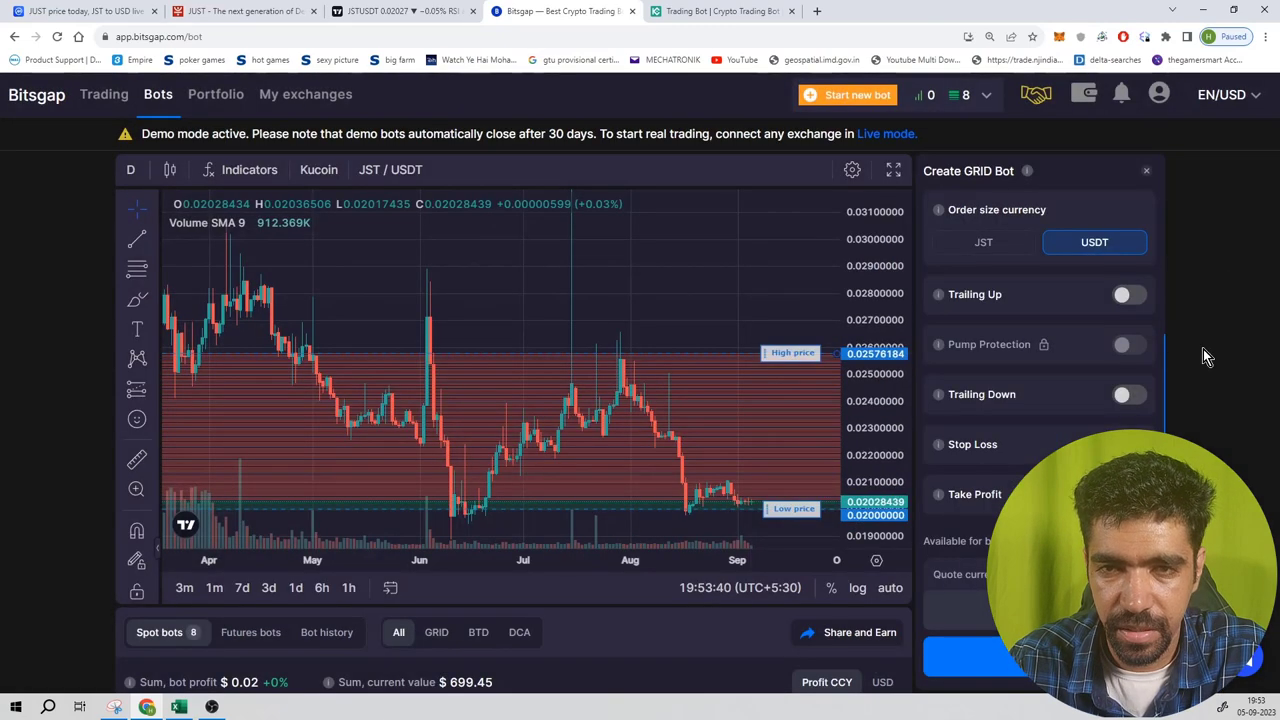
Set the grid levels to 50, run the backtest again, and examine its period results and trades.
scroll(1090, 400, up, 3)
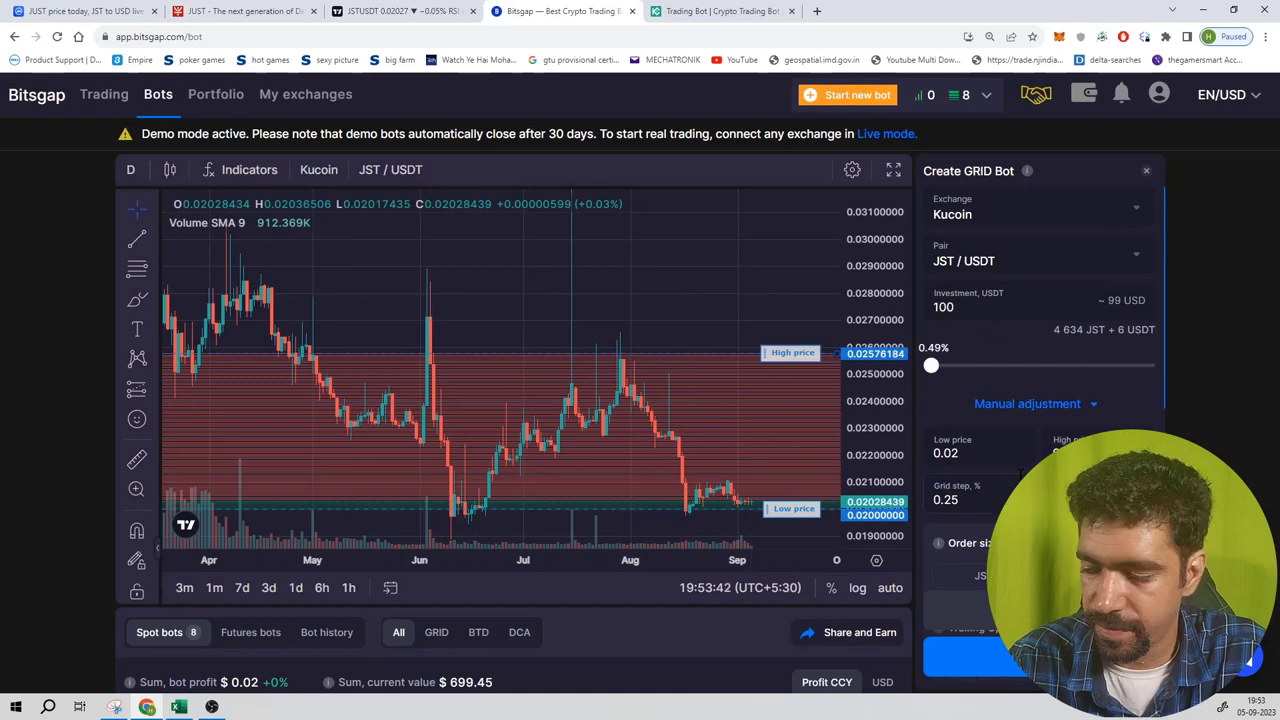
scroll(1020, 476, down, 2)
click(957, 610)
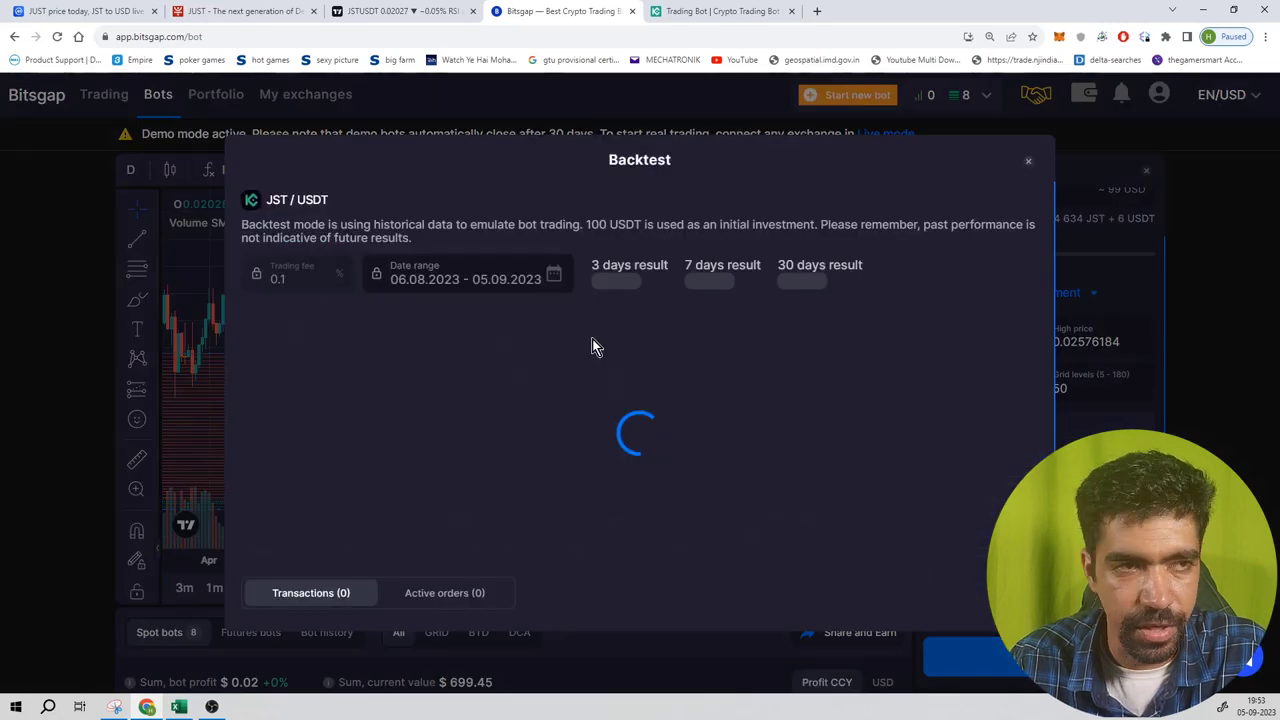
scroll(600, 400, down, 5)
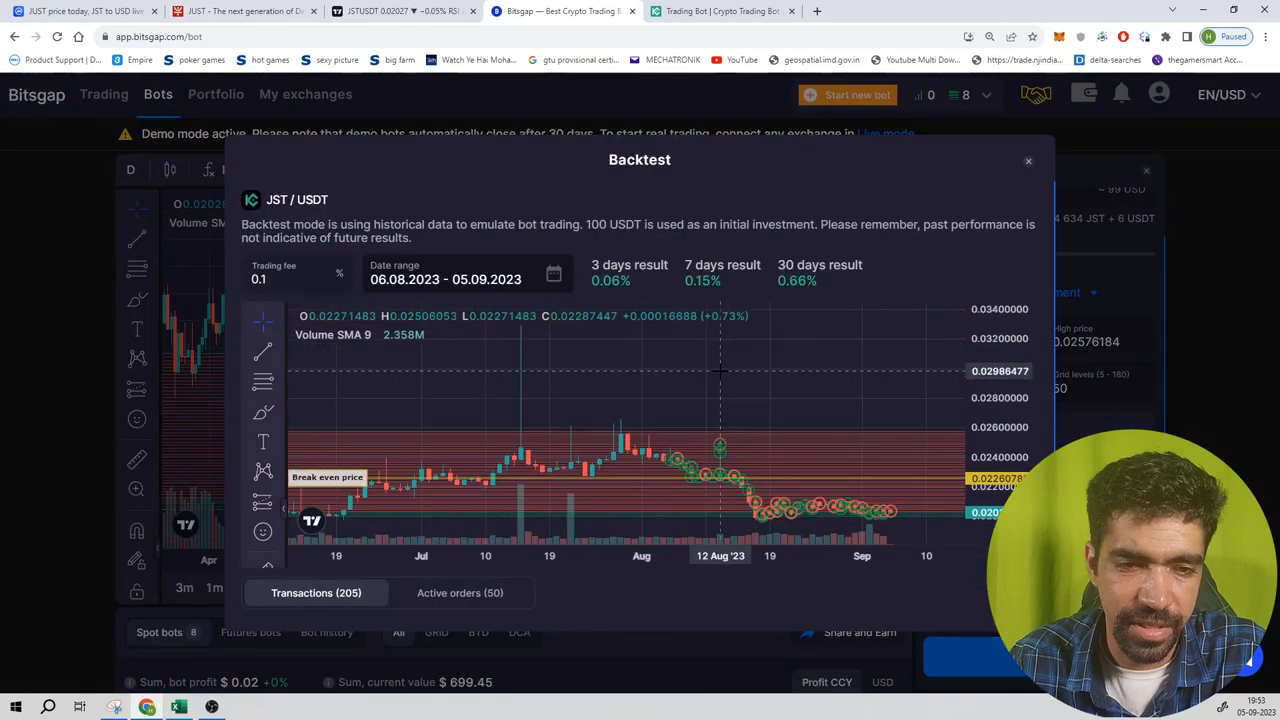
scroll(615, 430, up, 4)
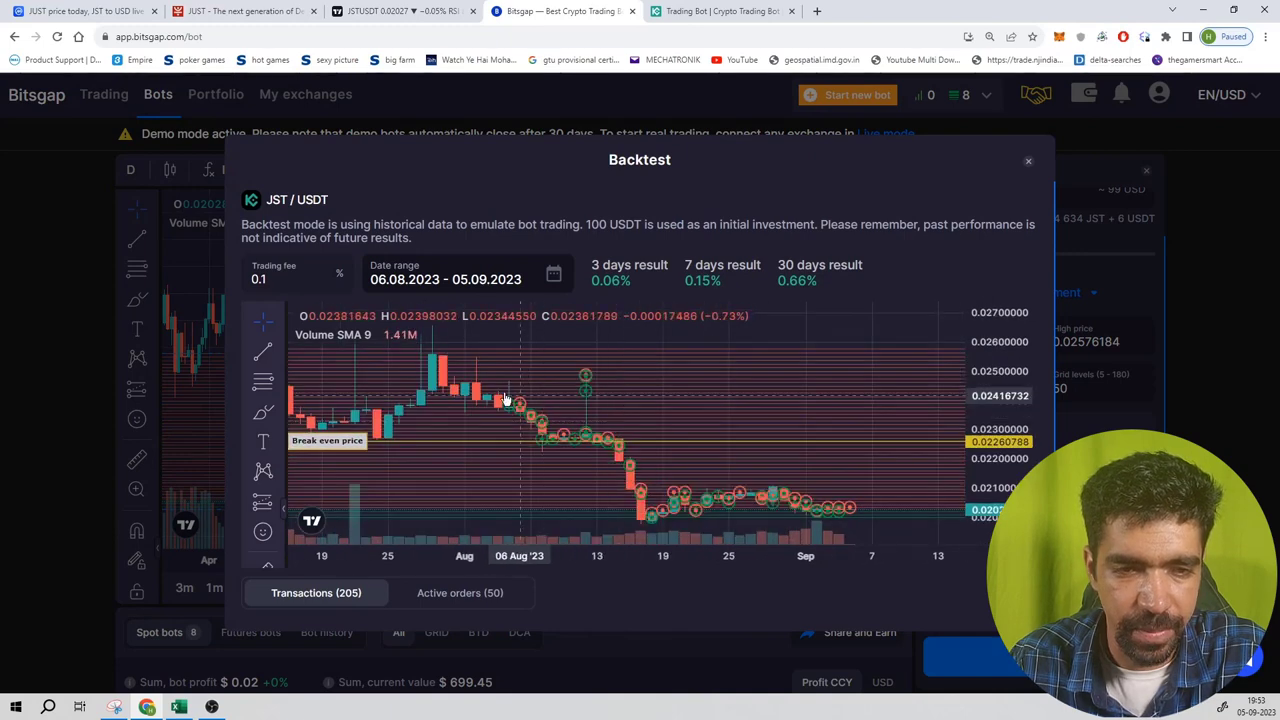
Examine the 50-level backtest's trades against the longer price history, review the 30 days result, and close the backtest.
scroll(672, 470, down, 5)
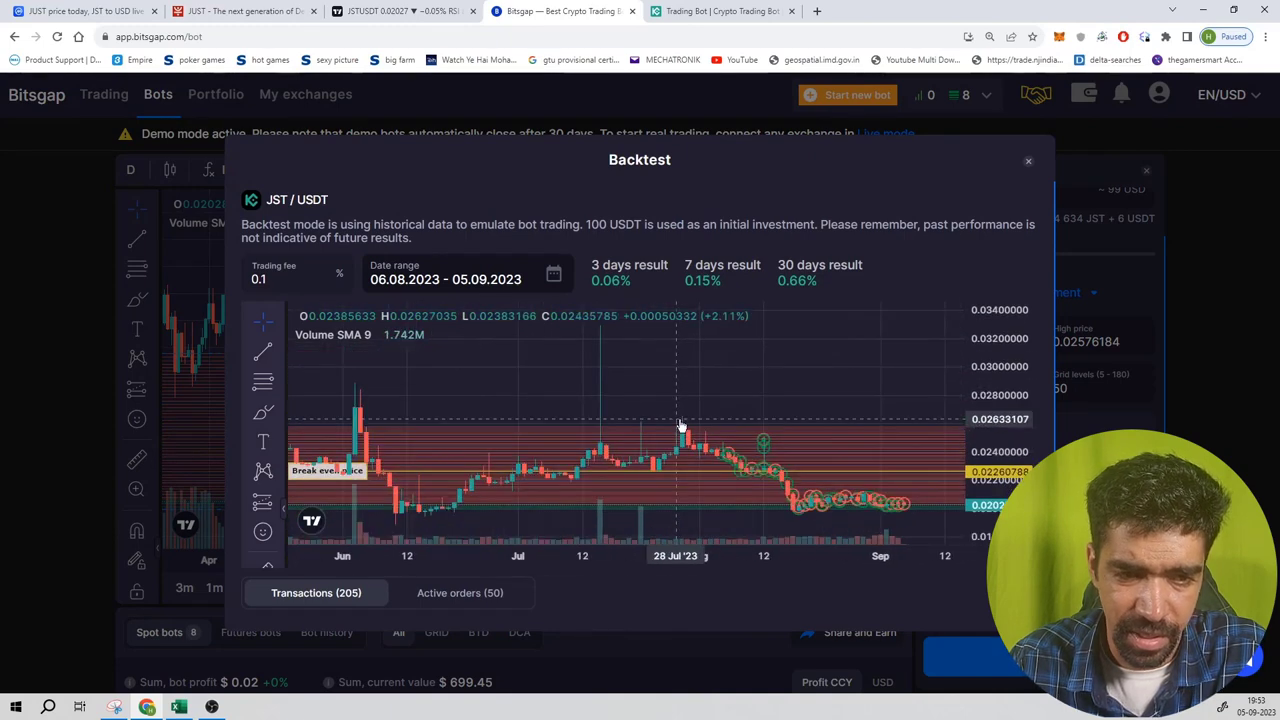
scroll(700, 440, up, 4)
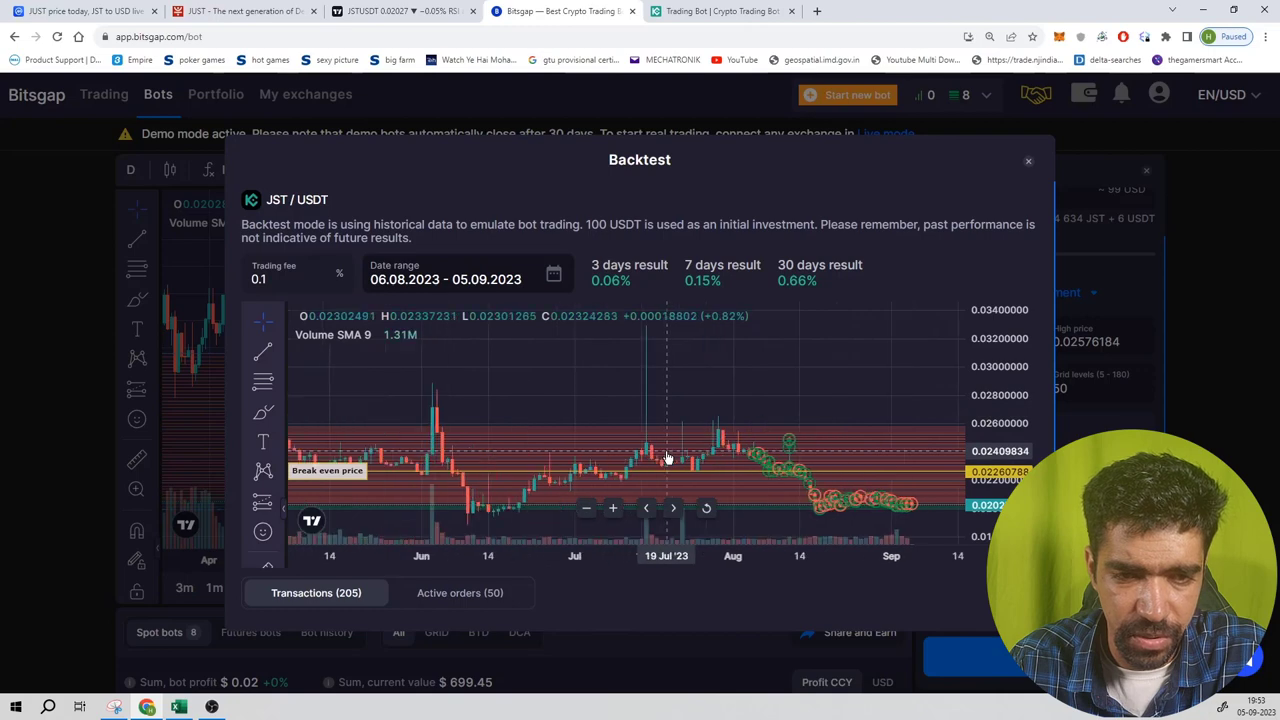
scroll(710, 447, down, 4)
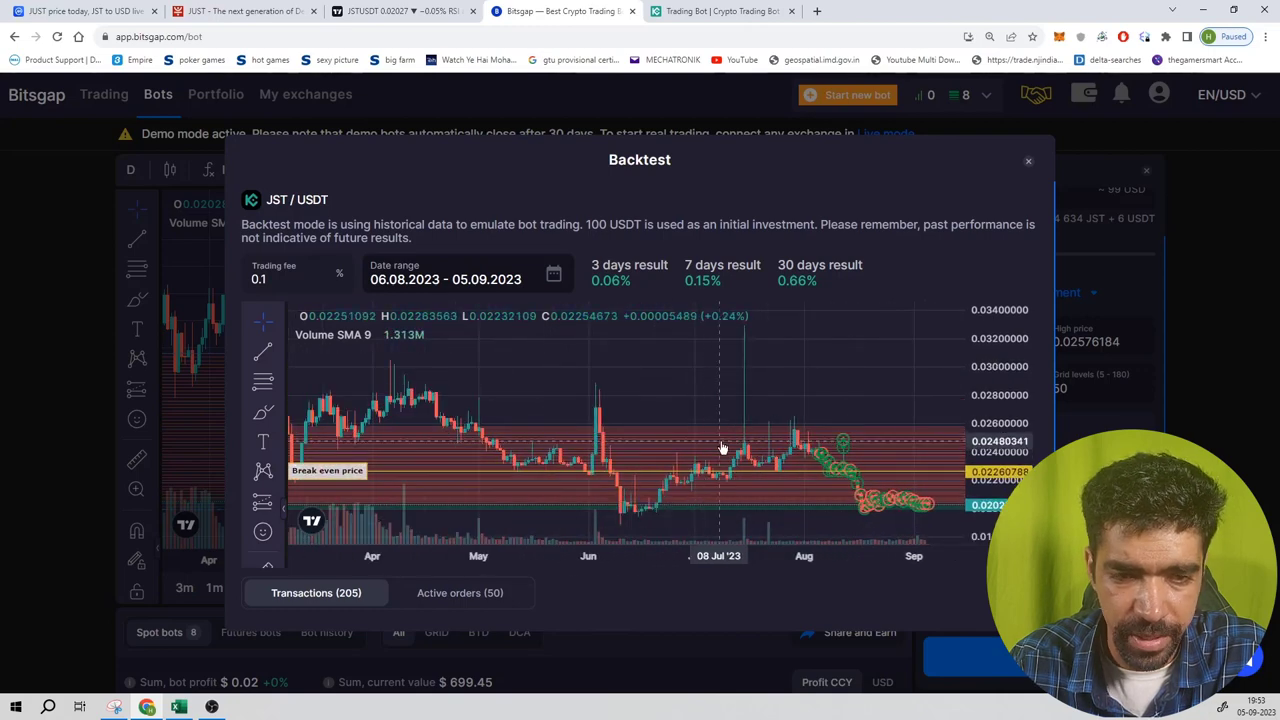
scroll(715, 447, up, 2)
scroll(725, 445, down, 3)
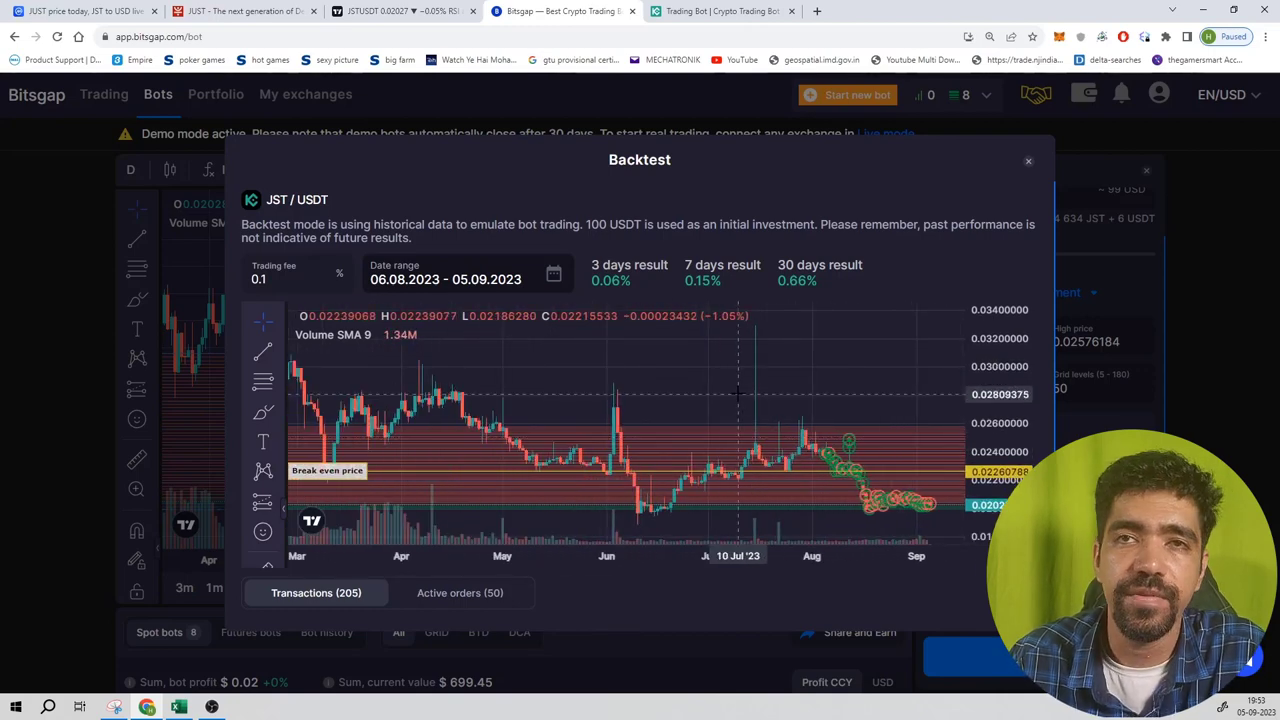
triple_click(833, 289)
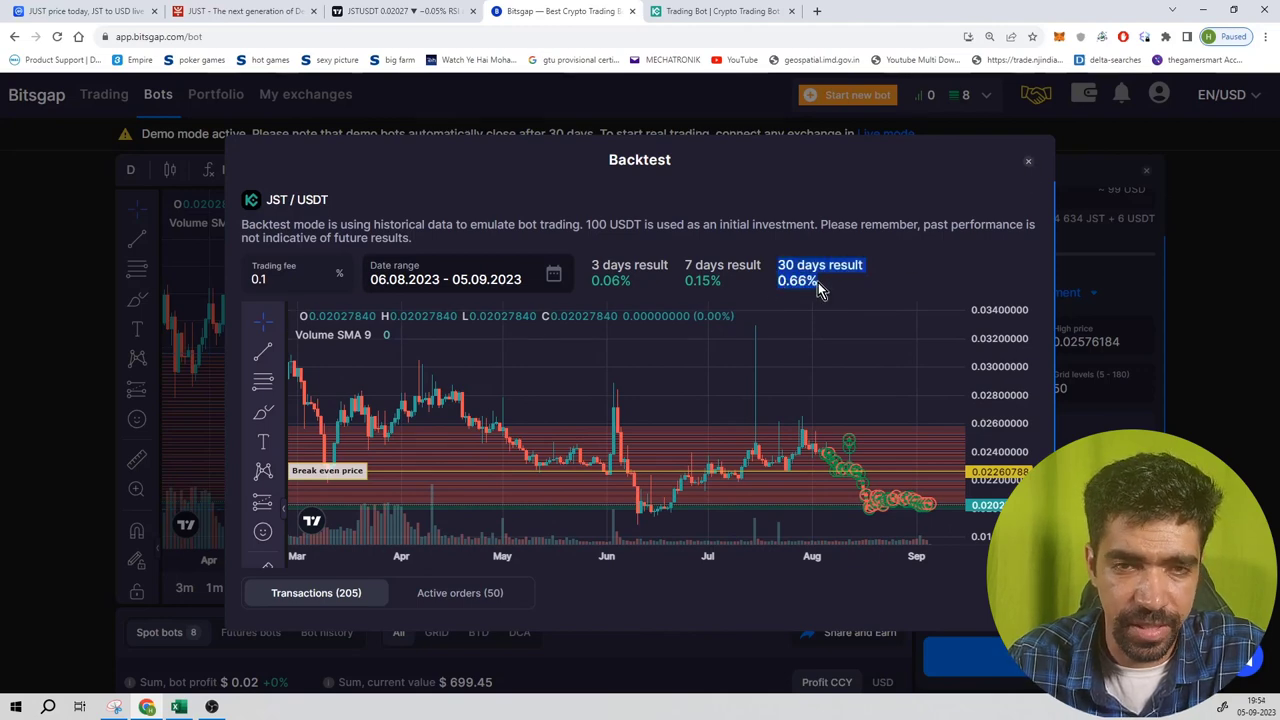
click(945, 466)
scroll(830, 452, up, 5)
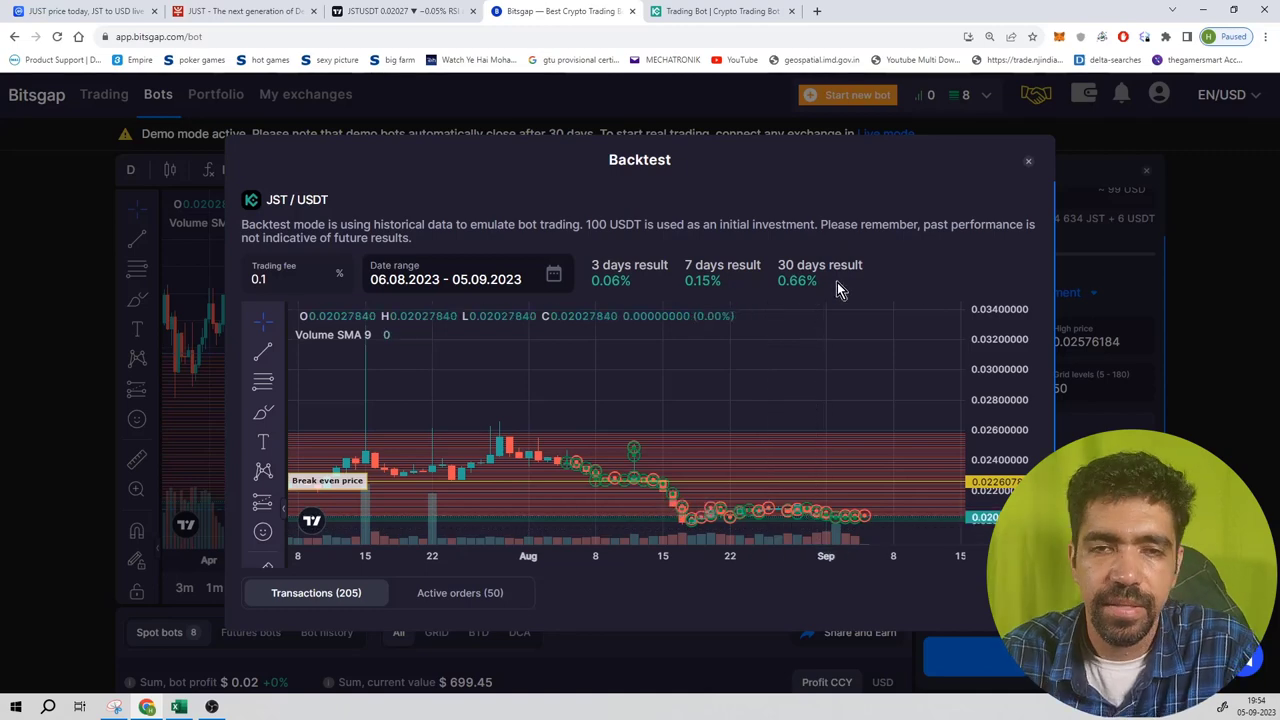
click(1027, 160)
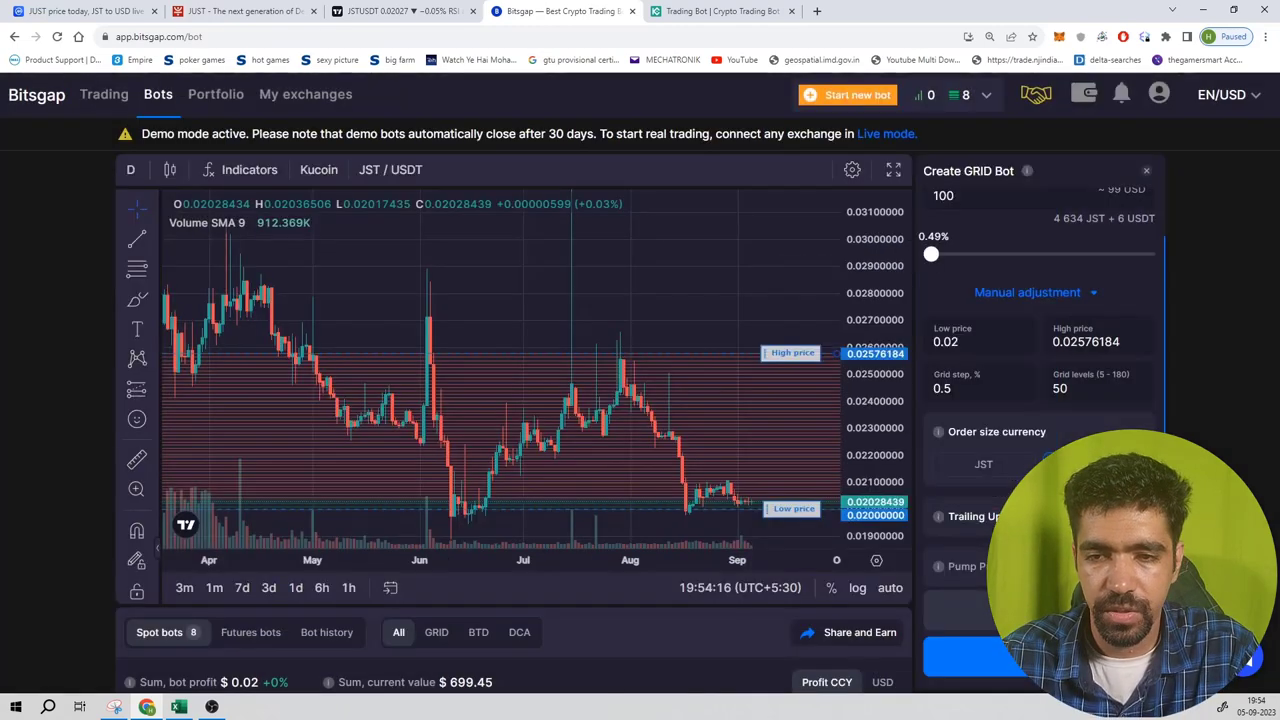
Preview the JST/USDT grid bot's settings and start the bot in demo mode.
click(1039, 656)
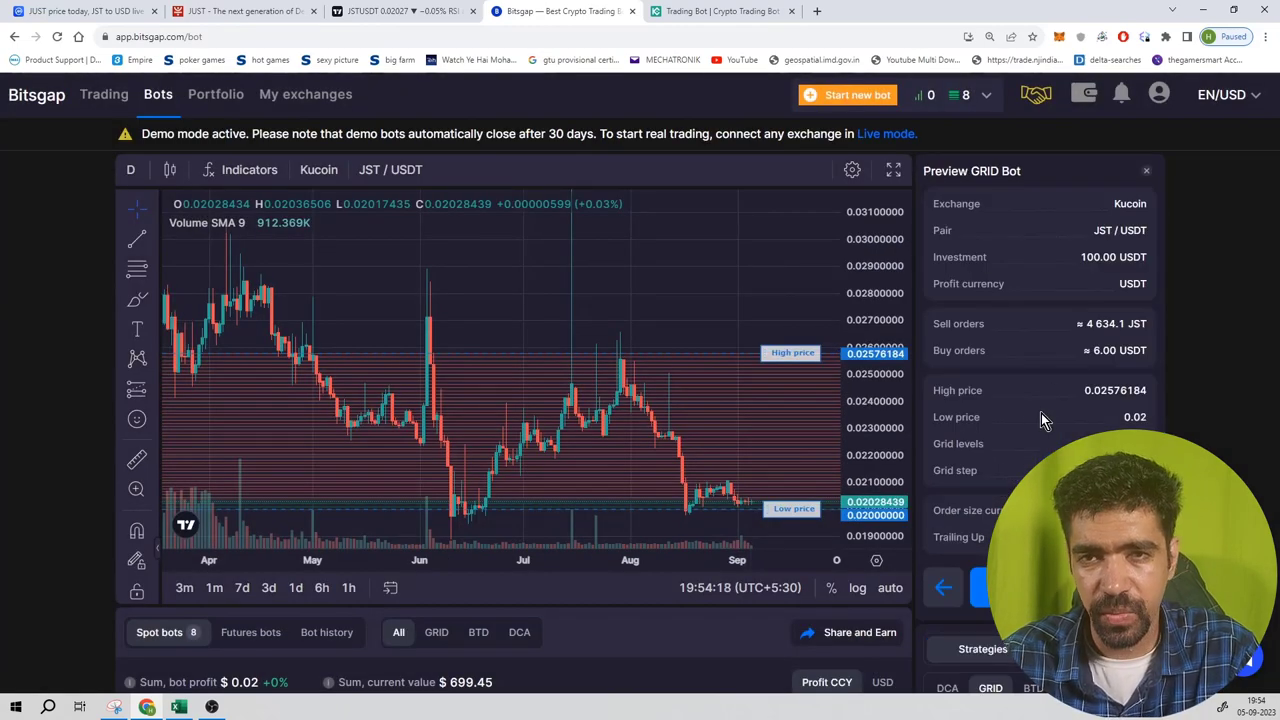
click(982, 585)
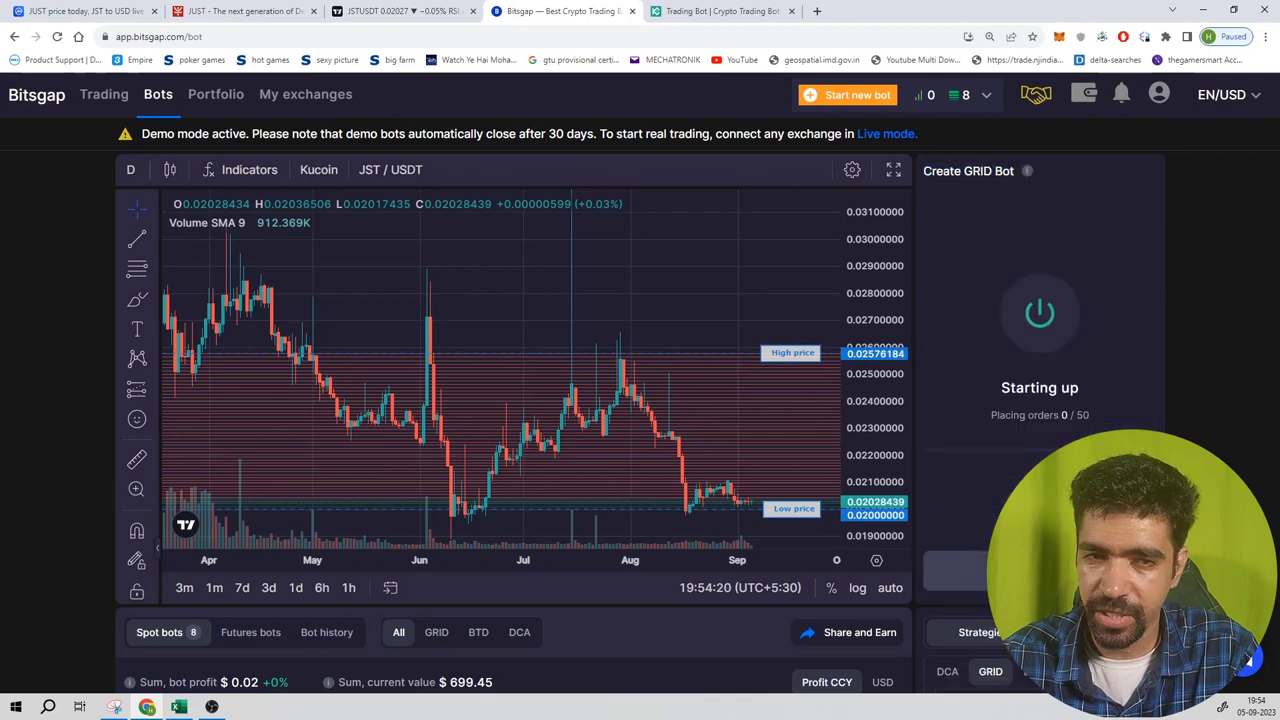
Switch to KuCoin's JST/USDT spot grid page and look over its Trading Bot entry and the JST coin search.
click(690, 10)
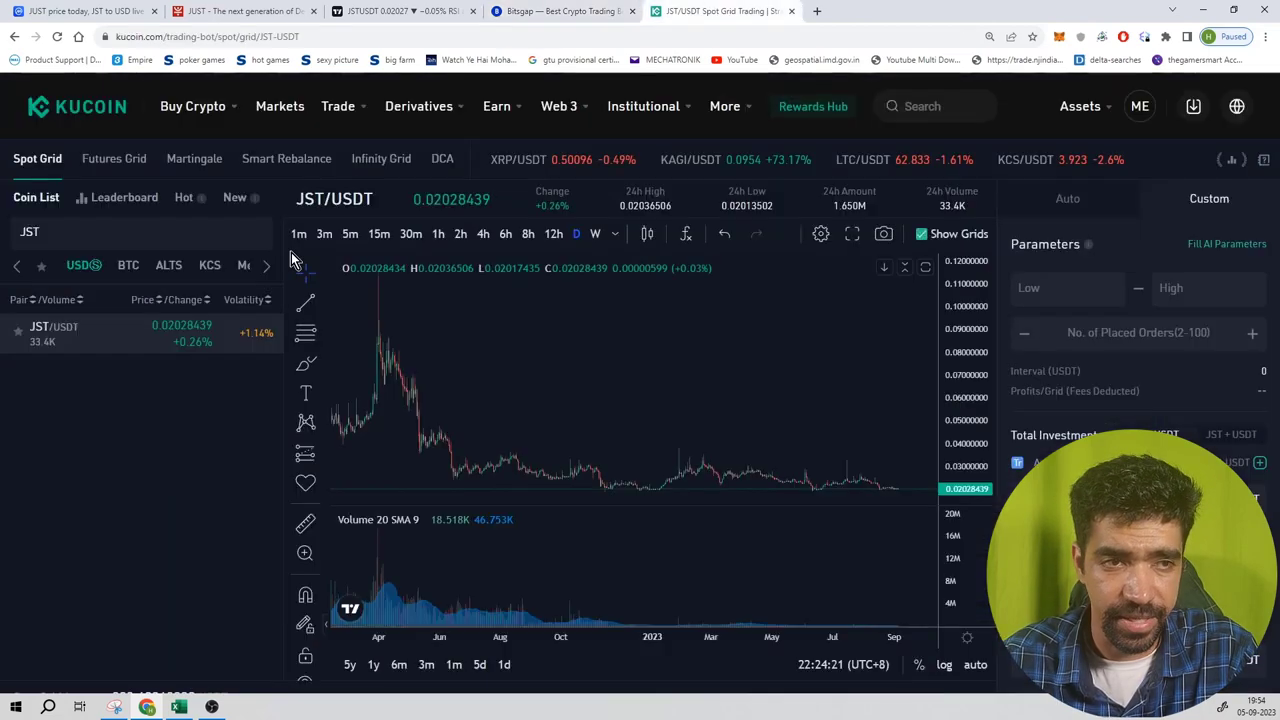
mouse_move(338, 106)
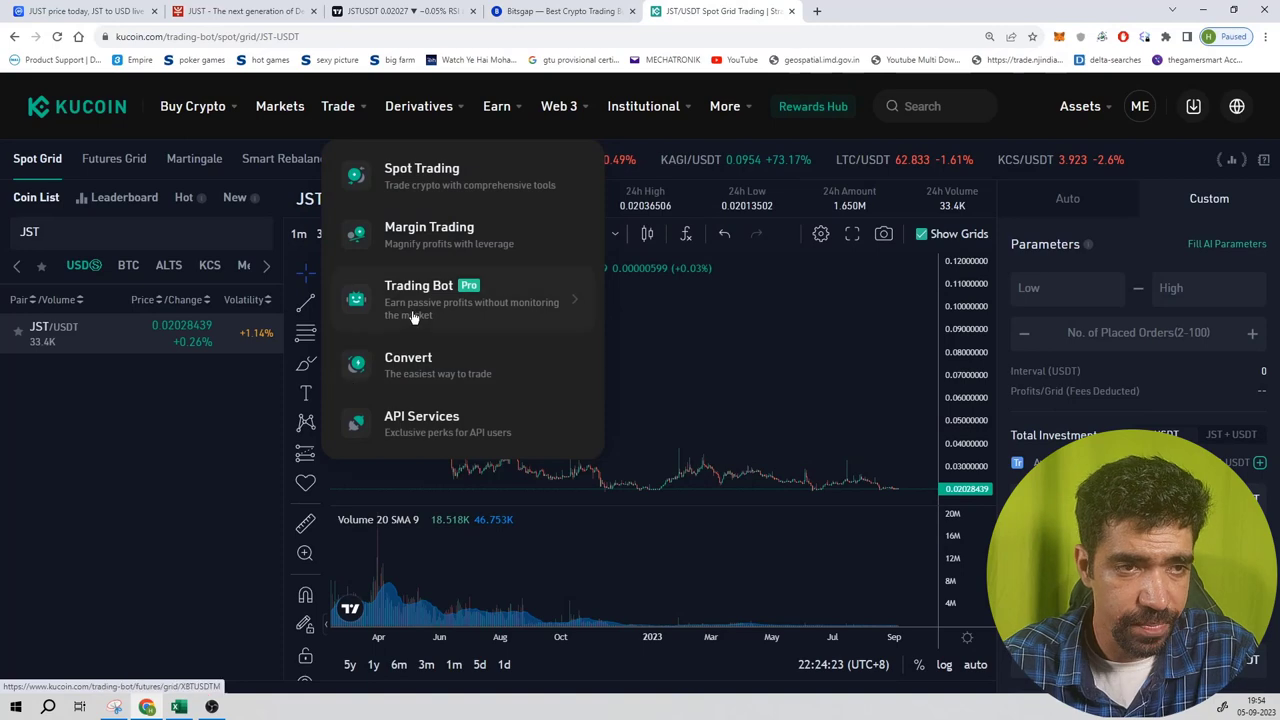
double_click(30, 232)
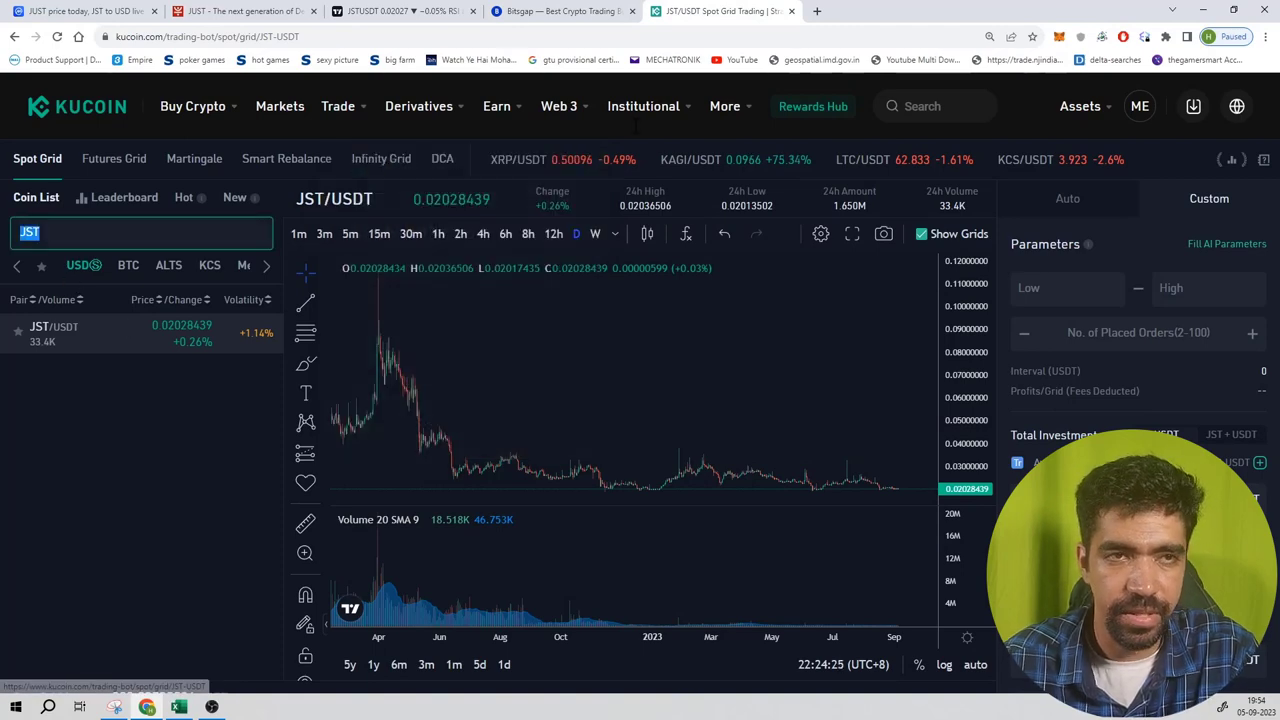
click(423, 10)
click(672, 10)
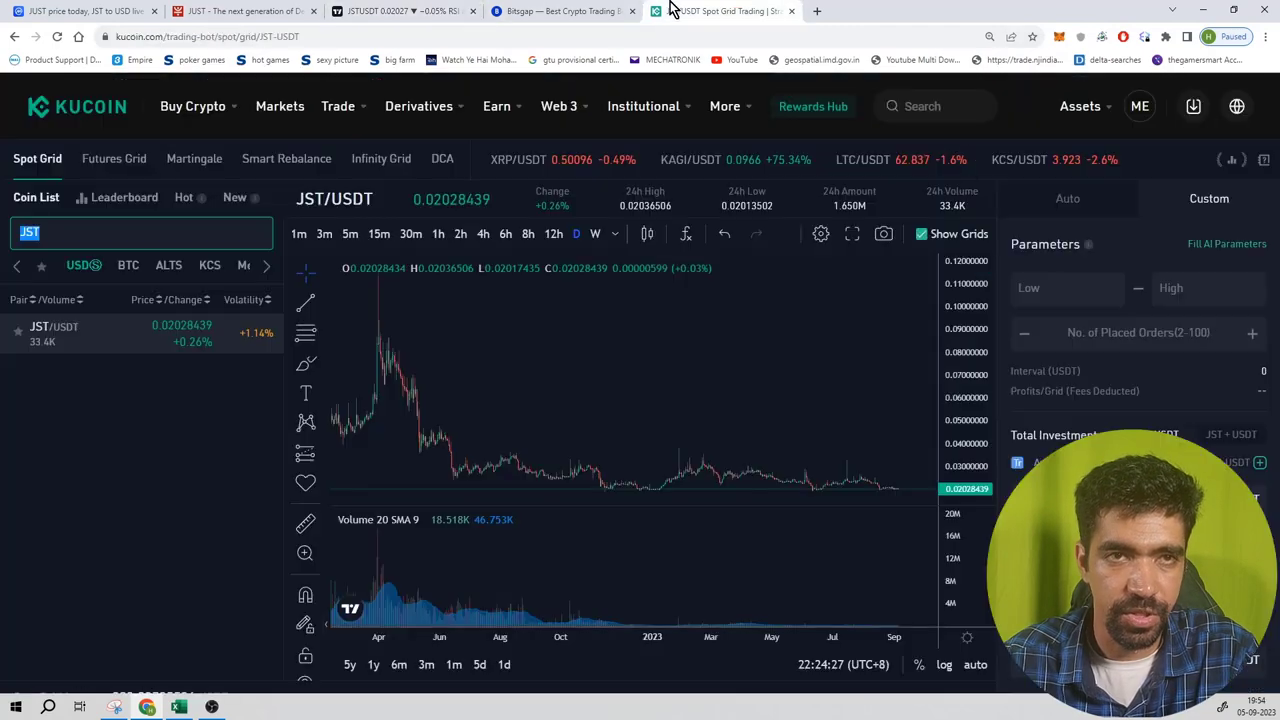
Set the custom spot grid's price range to 0.02 low and 0.029 high, with 50 placed orders.
text(0.02)
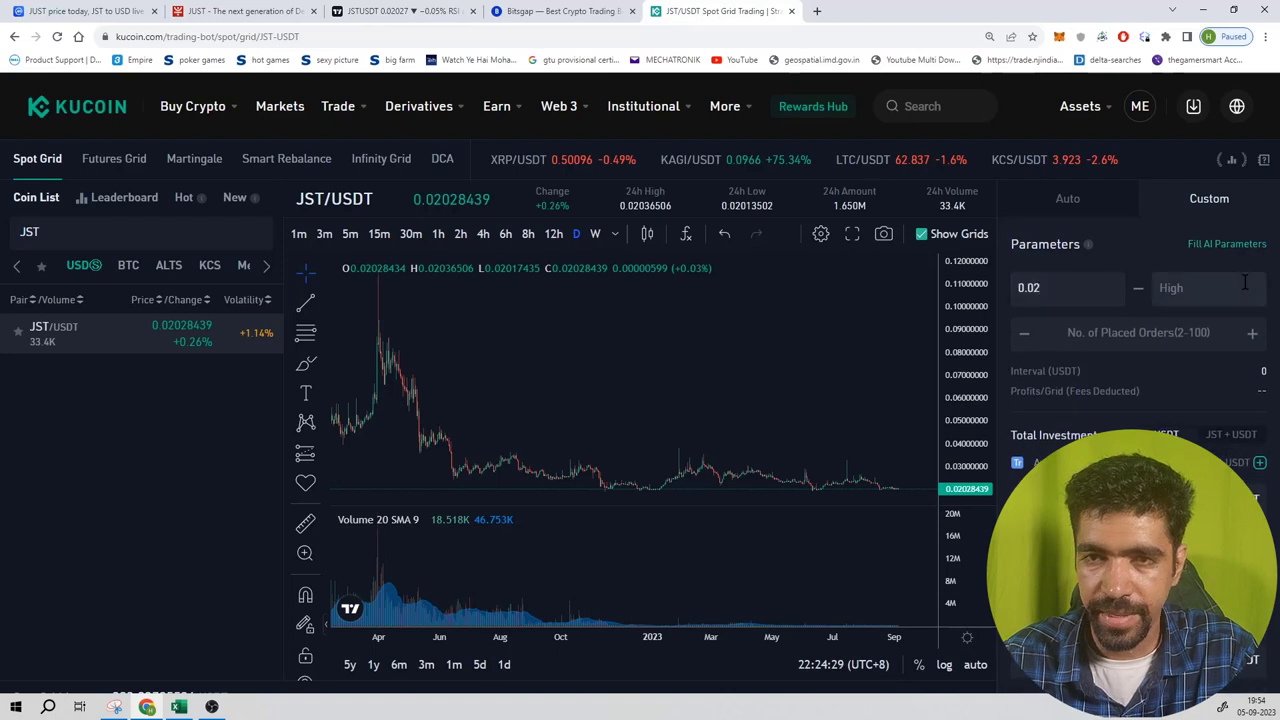
text(0.029)
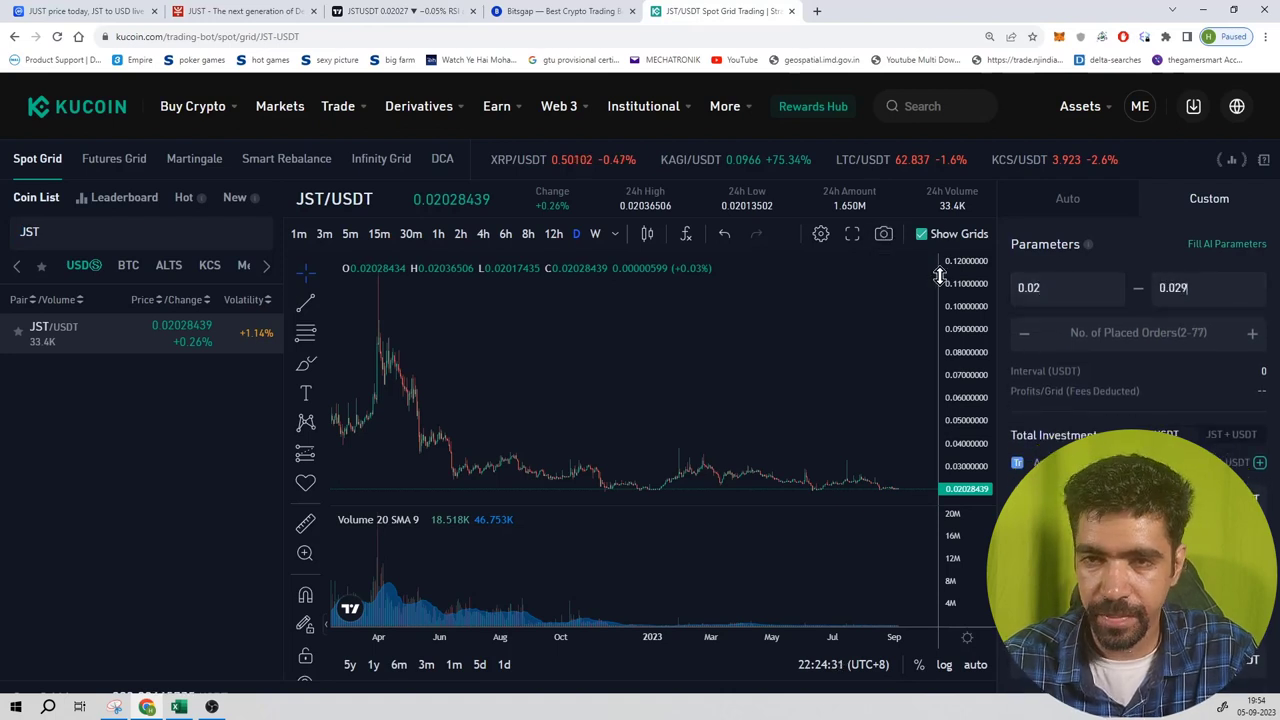
text(50)
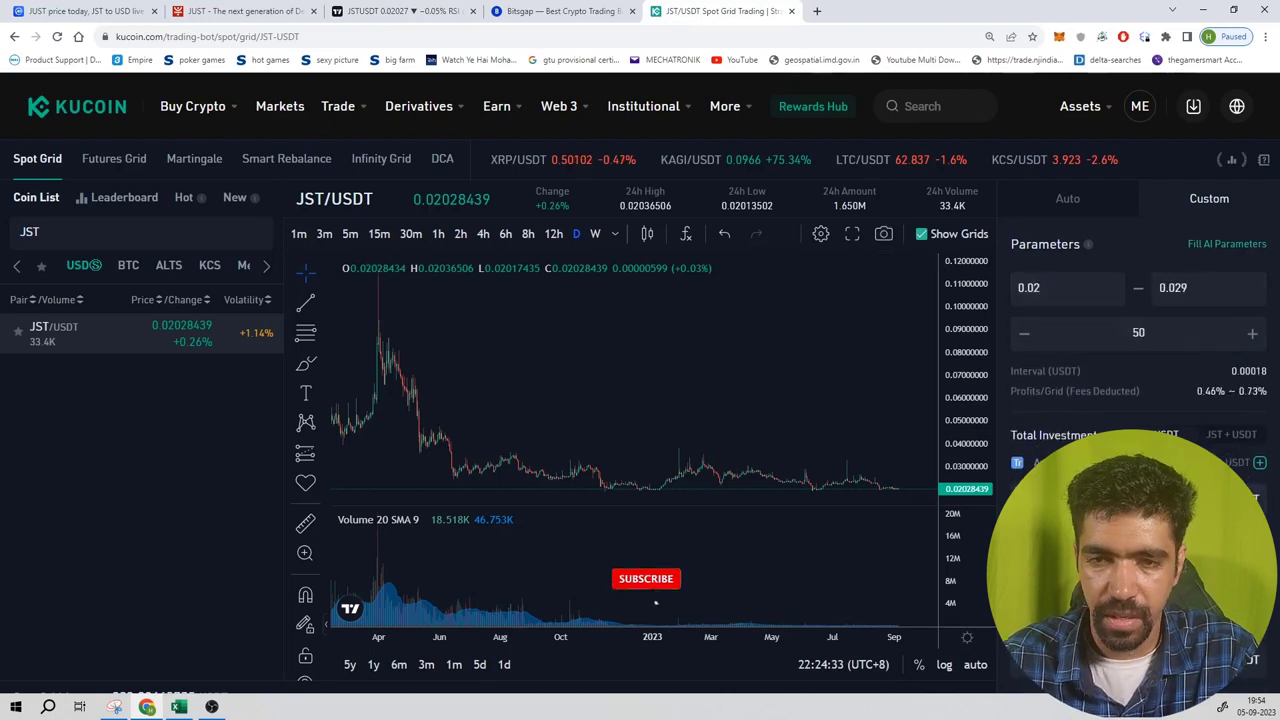
Copy the grid's high price of 0.029 and return to the optional advanced settings.
scroll(1100, 380, down, 2)
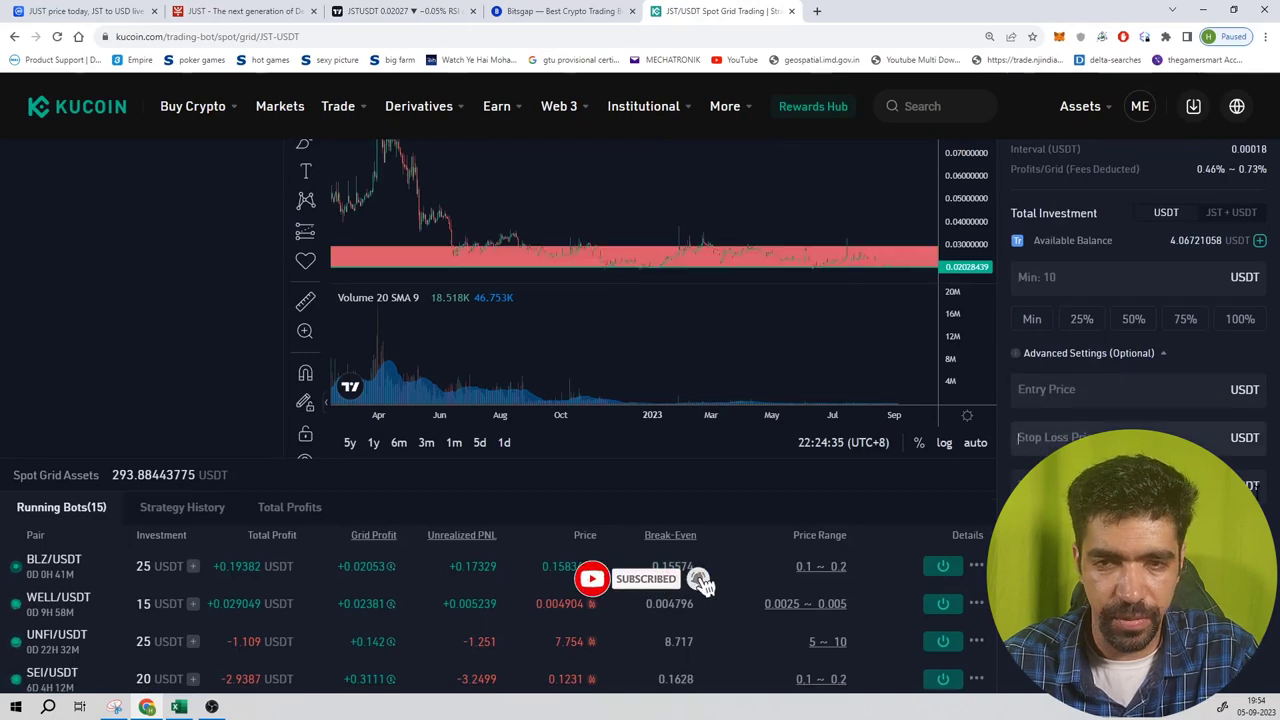
scroll(1084, 269, up, 3)
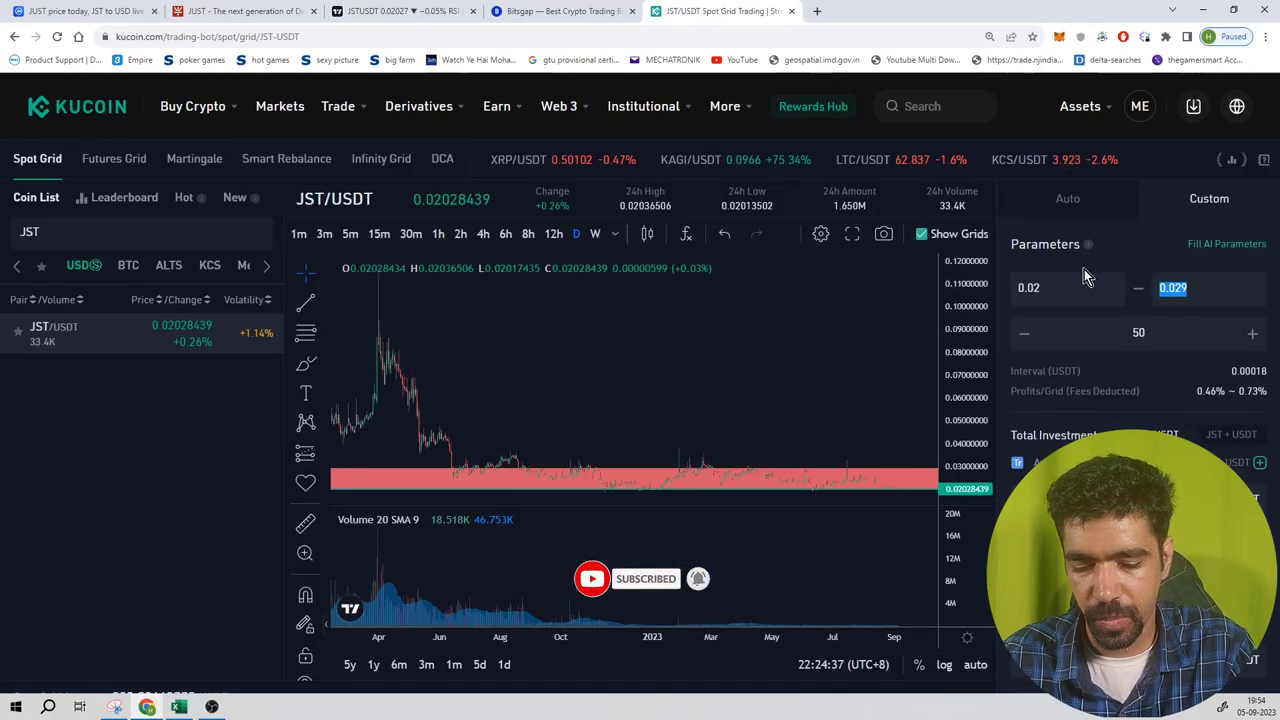
scroll(1118, 404, down, 2)
scroll(1118, 404, down, 1)
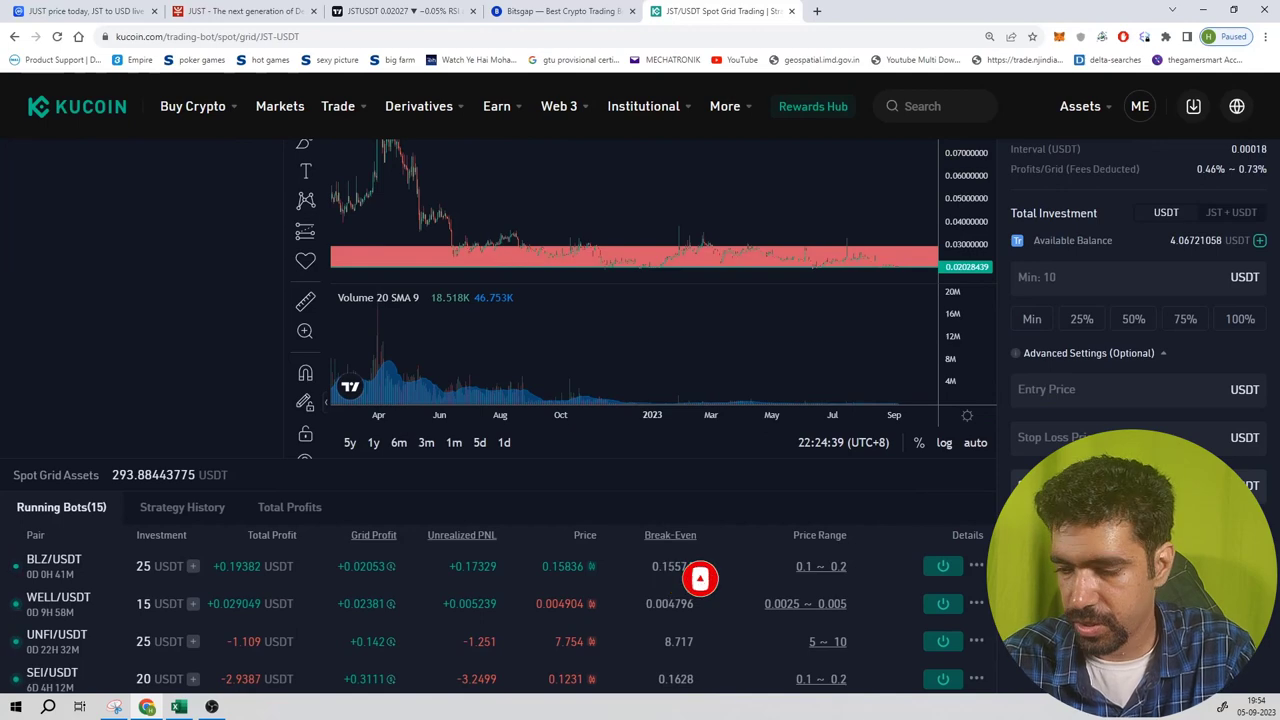